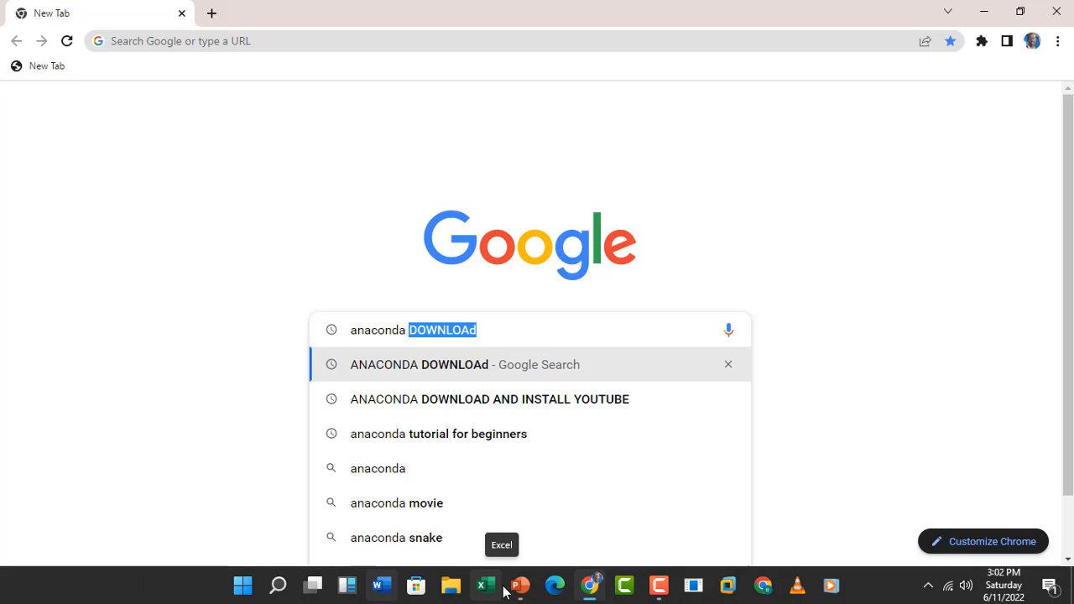
Search Google for "ANACONDA DOWNLOAd" and open the Anaconda Distribution result from anaconda.com
key(Return)
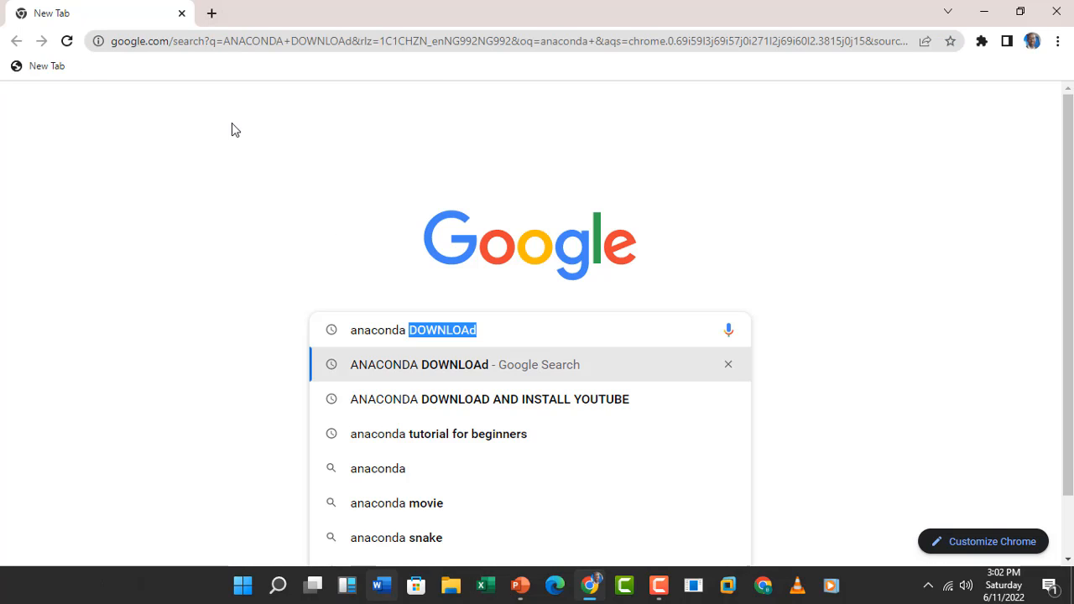
click(496, 334)
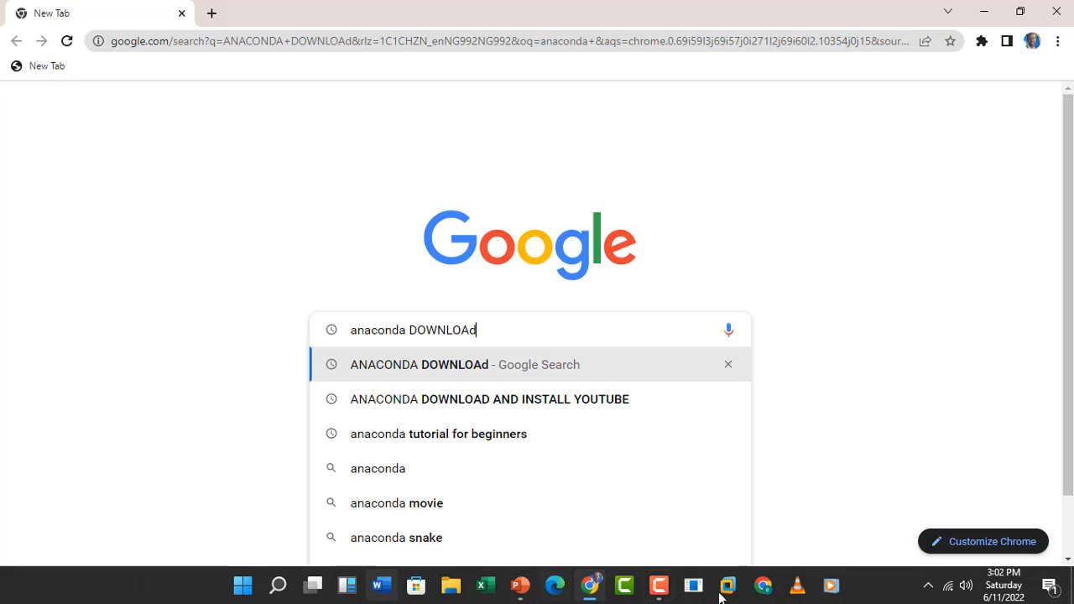
click(659, 587)
click(693, 587)
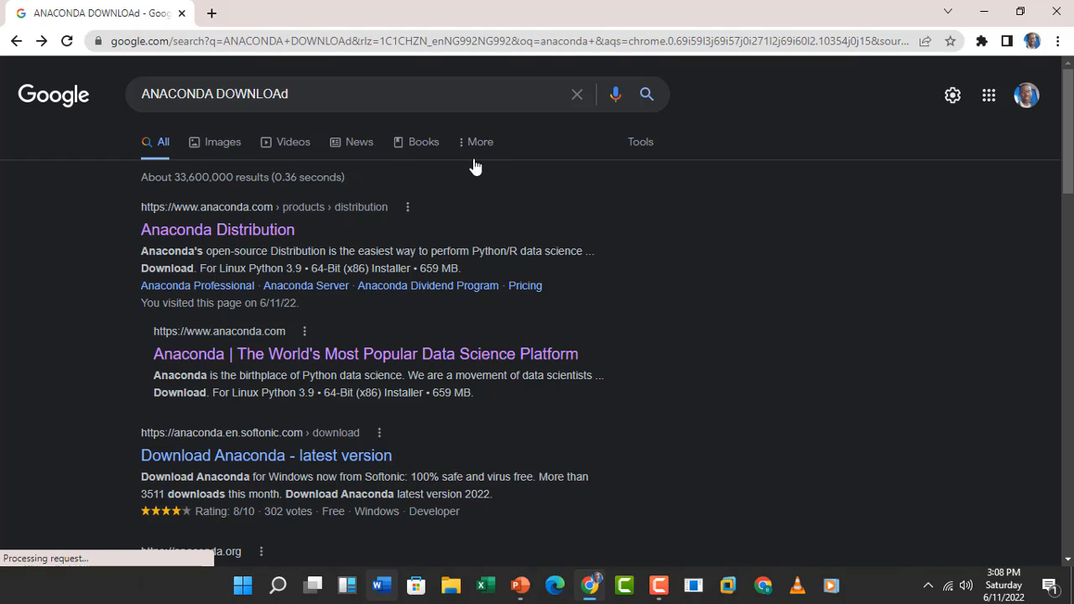
click(210, 230)
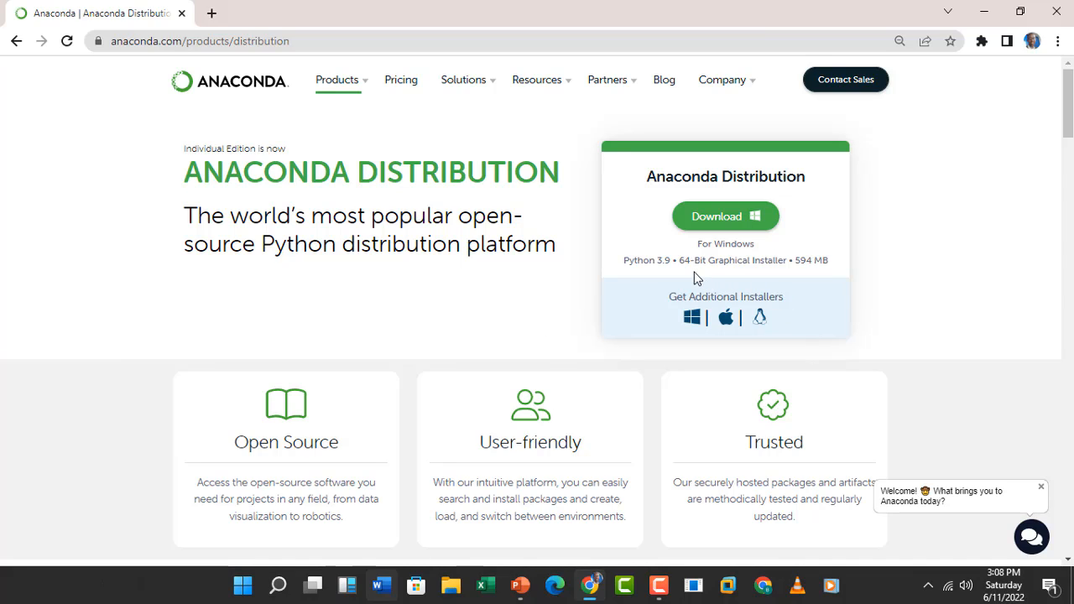
Open This PC's properties from File Explorer to check the device's system type
key(super+d)
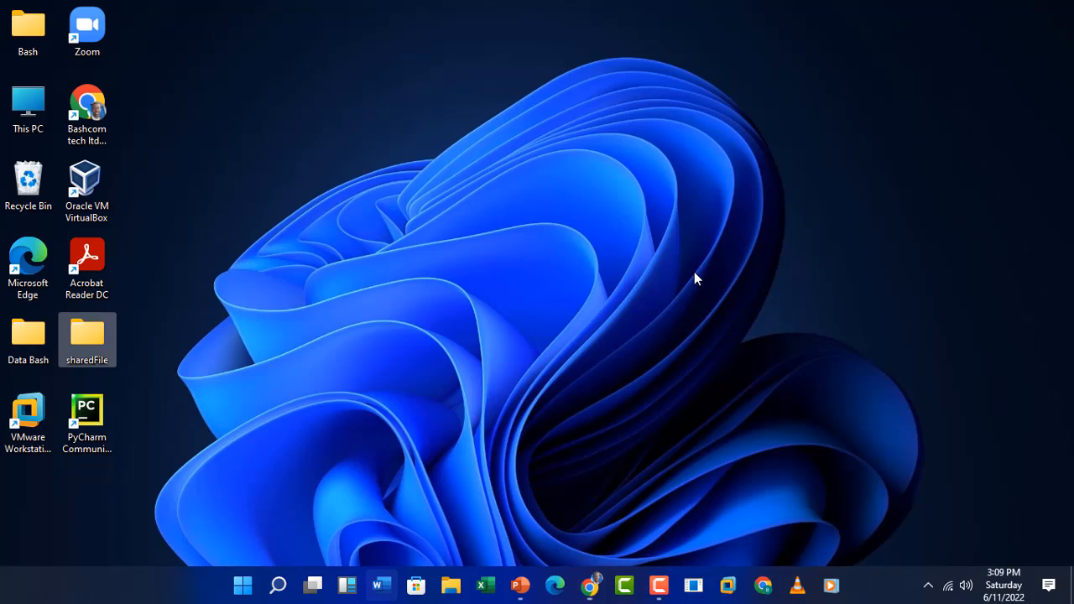
double_click(99, 341)
right_click(65, 441)
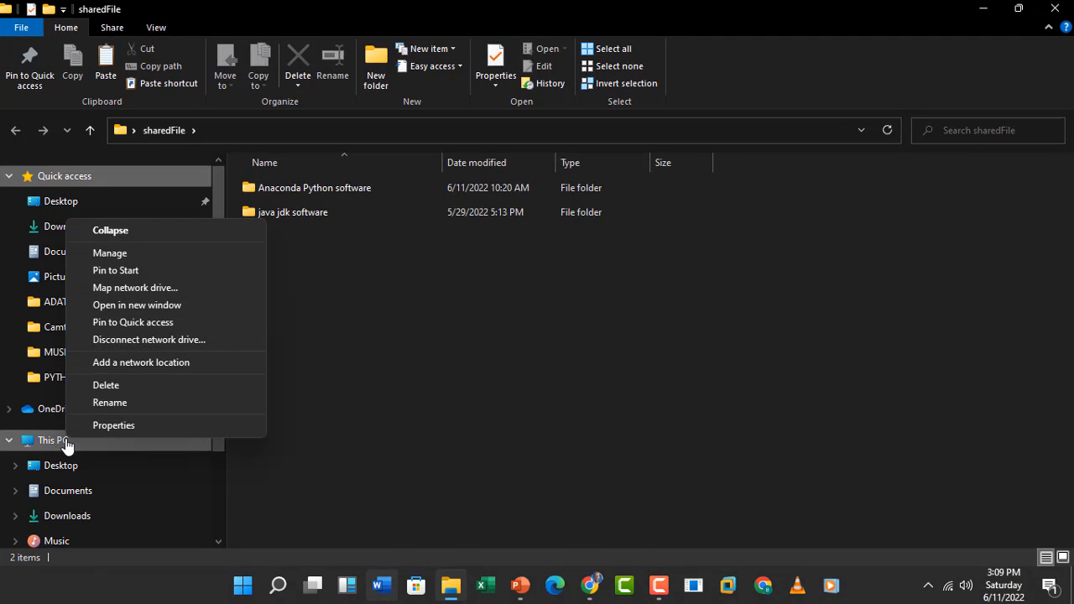
click(132, 429)
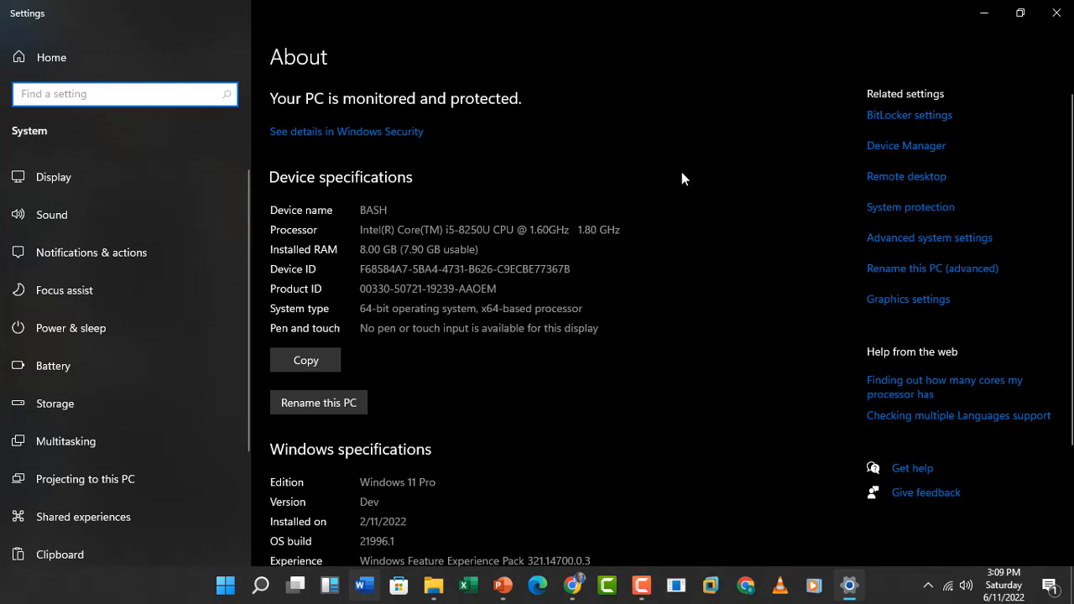
click(1056, 13)
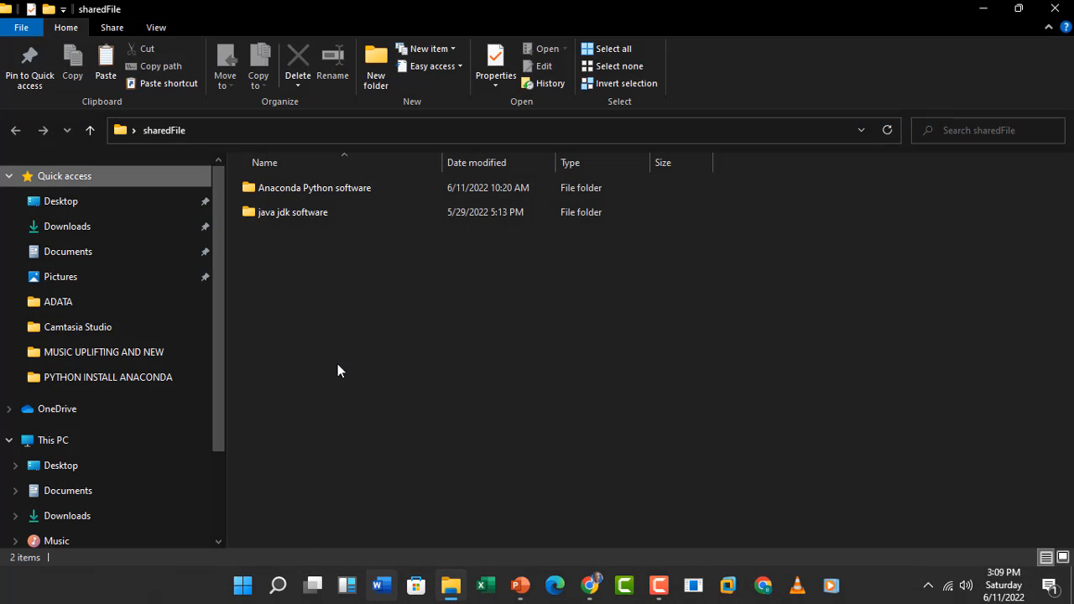
click(982, 9)
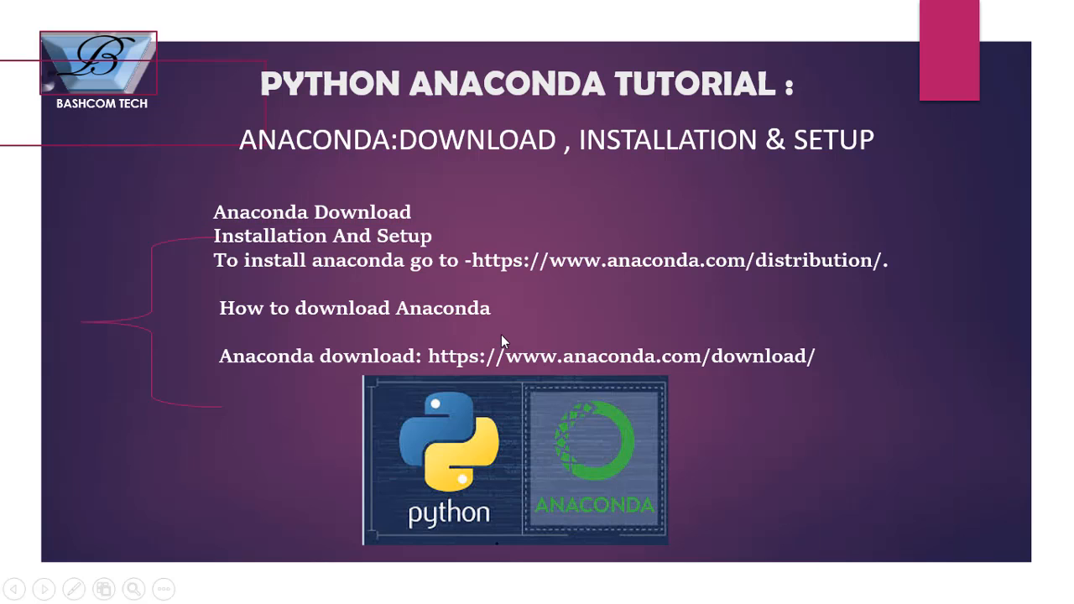
Switch to Chrome, start downloading the Anaconda Distribution installer for Windows, and pause the download
key(alt+Tab)
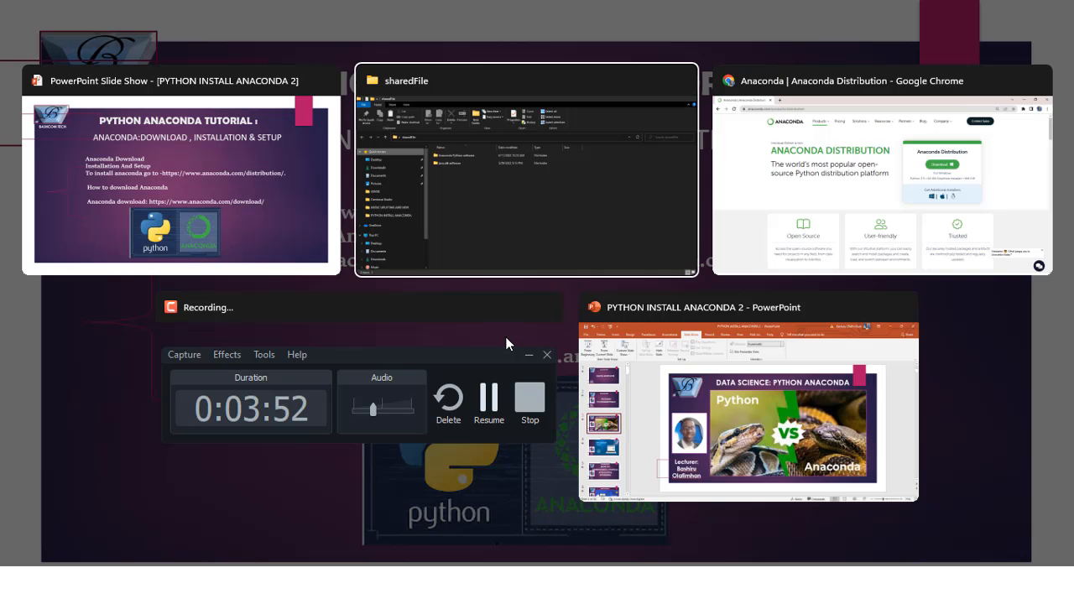
key(alt+Tab)
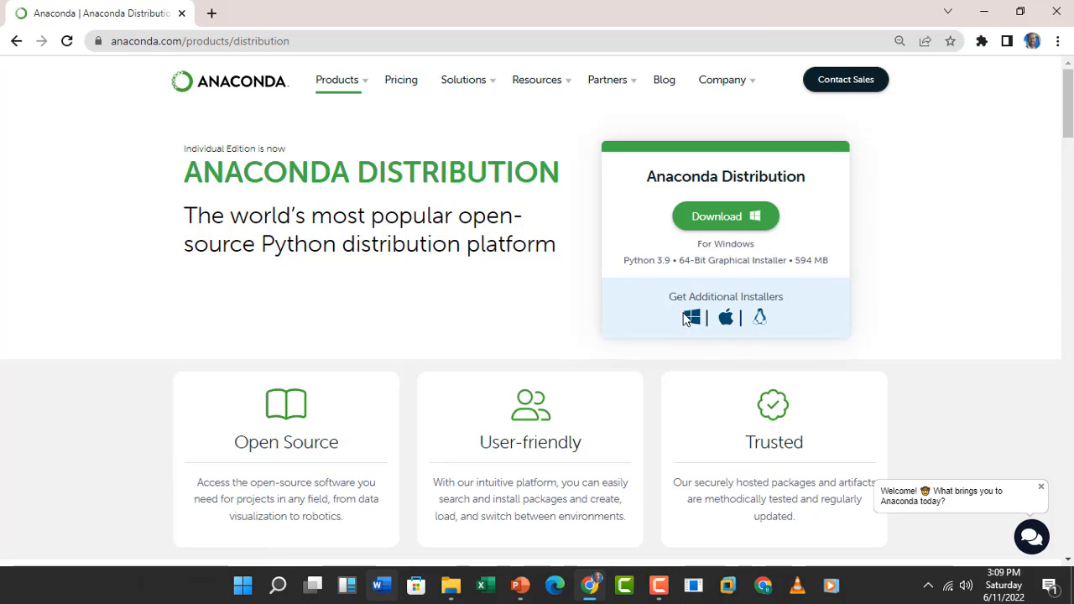
click(730, 217)
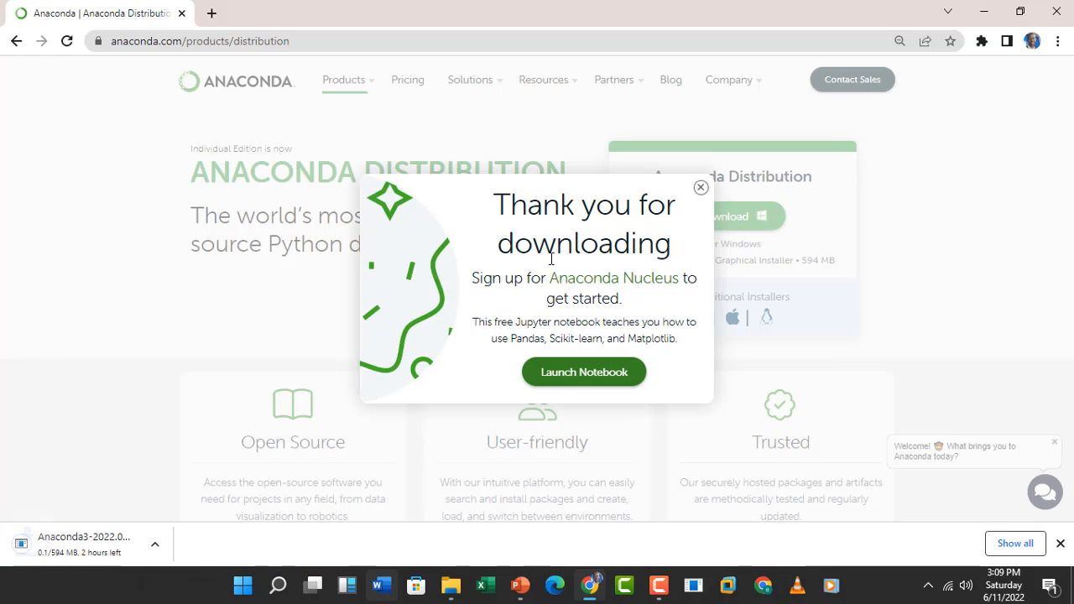
click(700, 187)
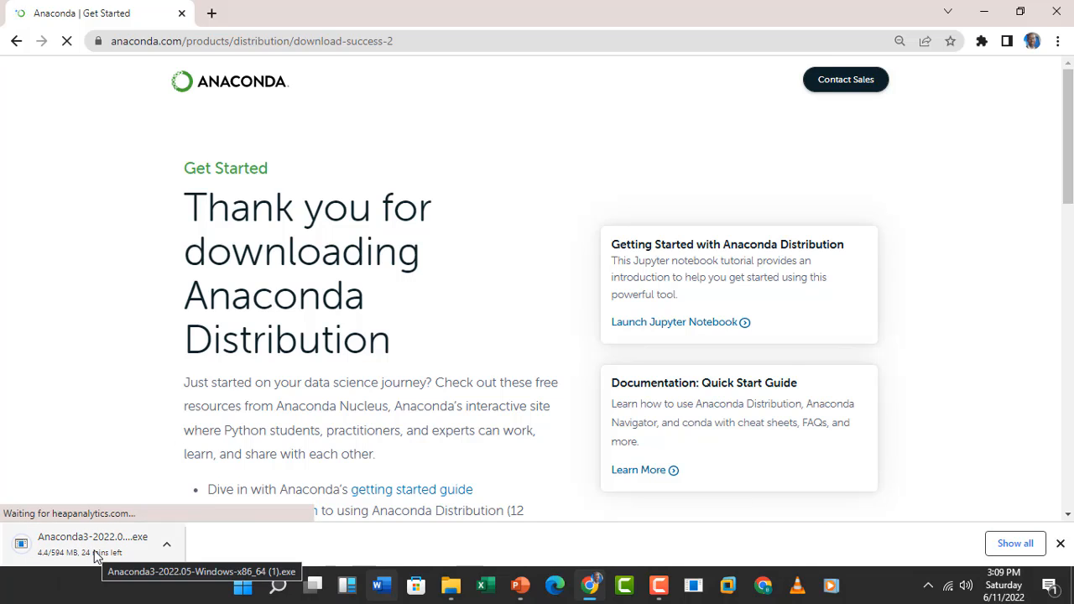
right_click(96, 557)
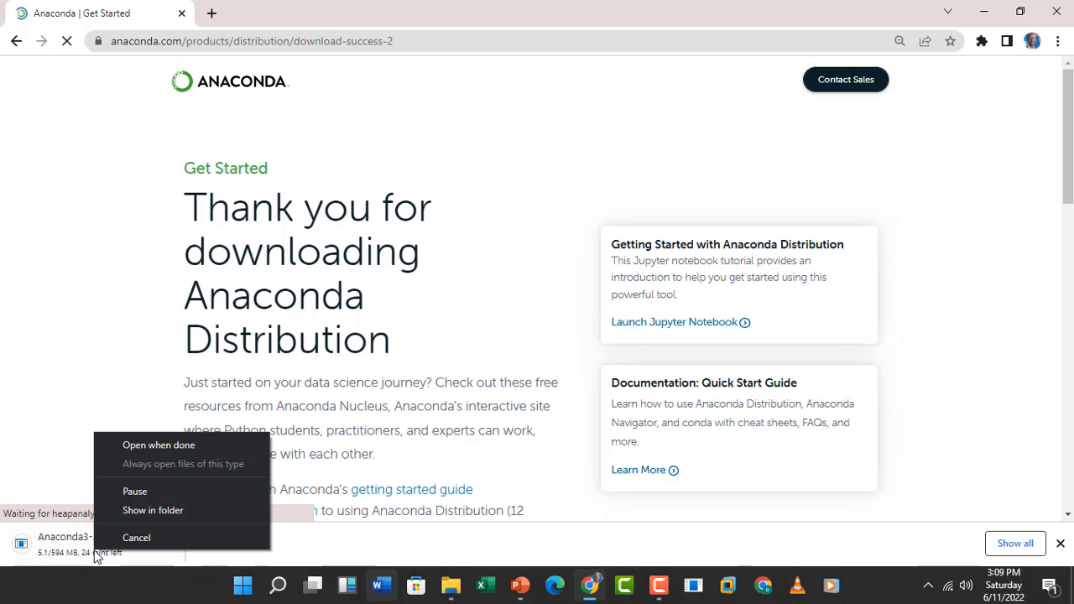
click(168, 491)
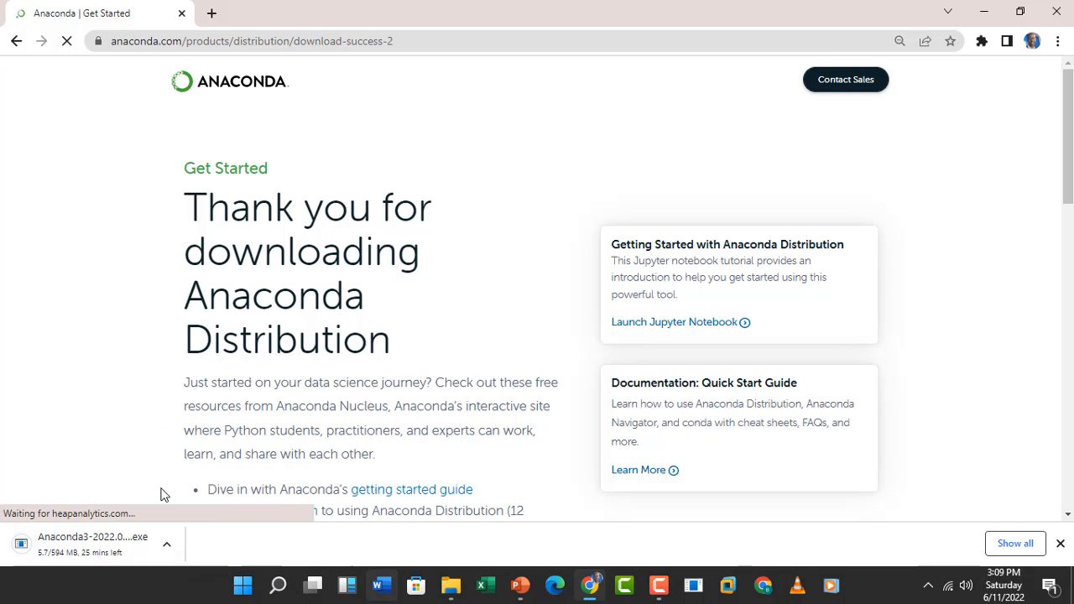
Run the Anaconda3-2022.05-Windows-x86_64 installer from the Anaconda Python software folder inside sharedFile on the desktop
key(super+d)
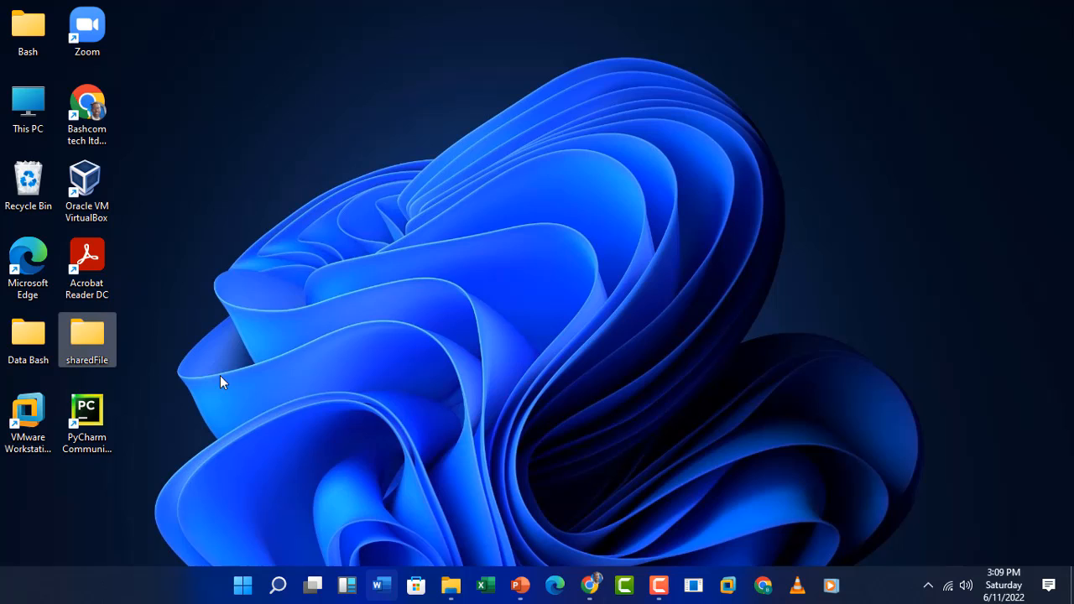
double_click(87, 340)
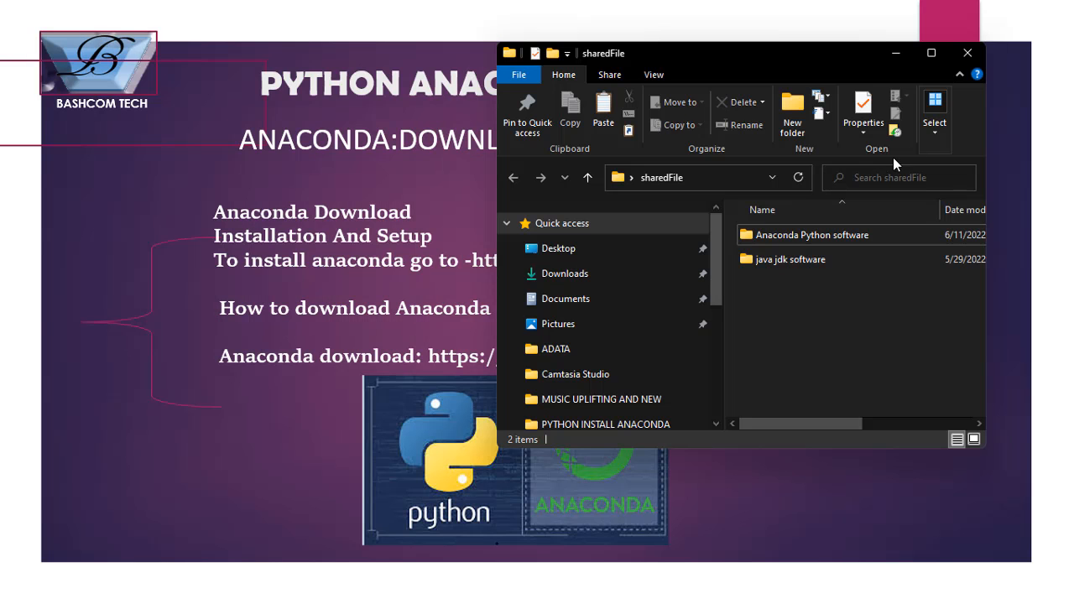
click(931, 54)
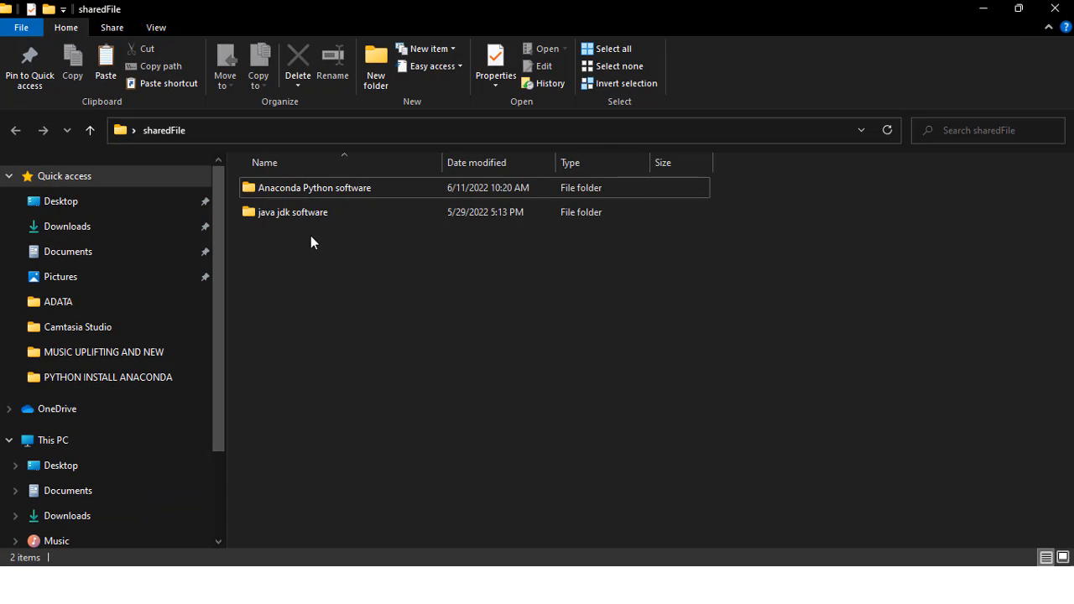
click(352, 186)
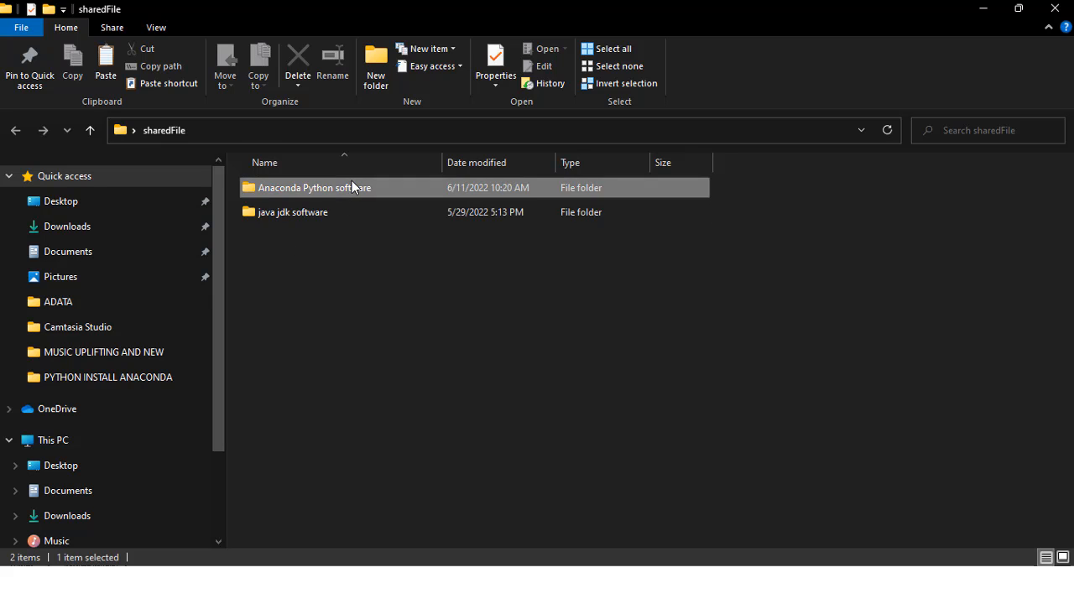
double_click(352, 186)
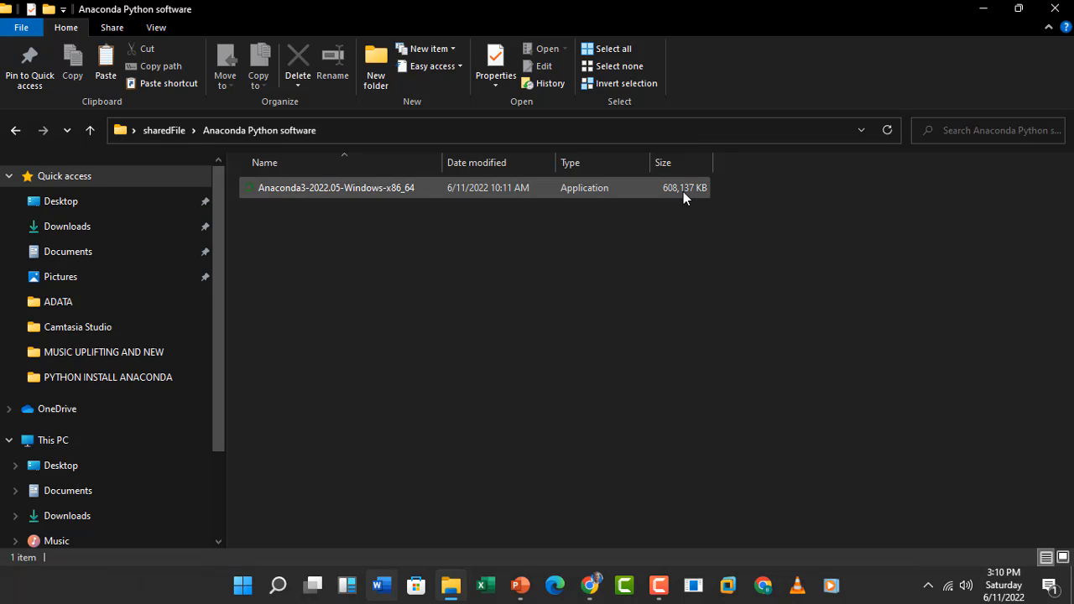
click(337, 193)
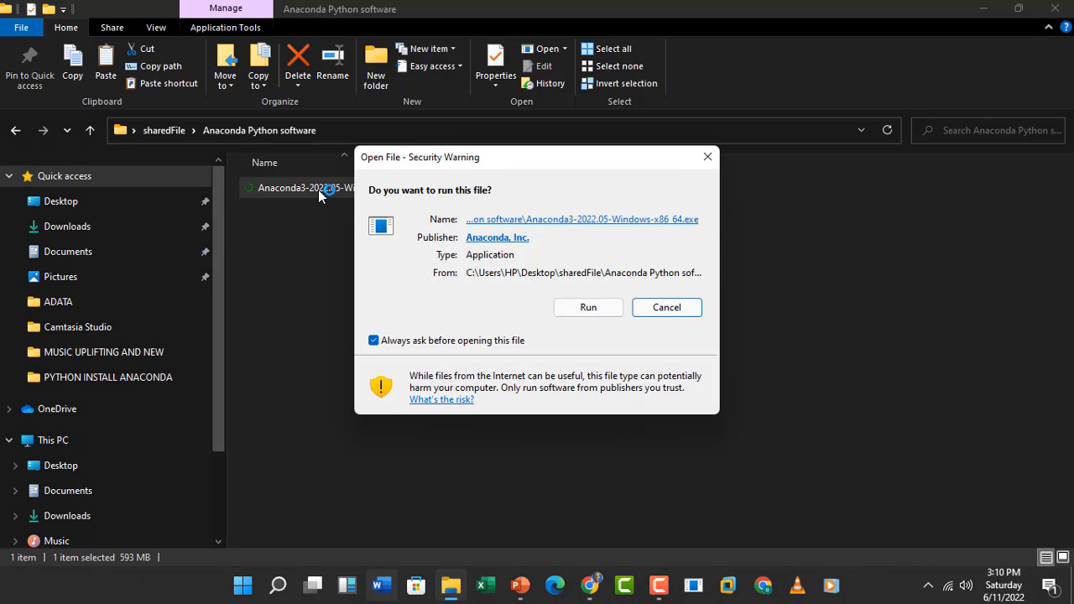
click(588, 311)
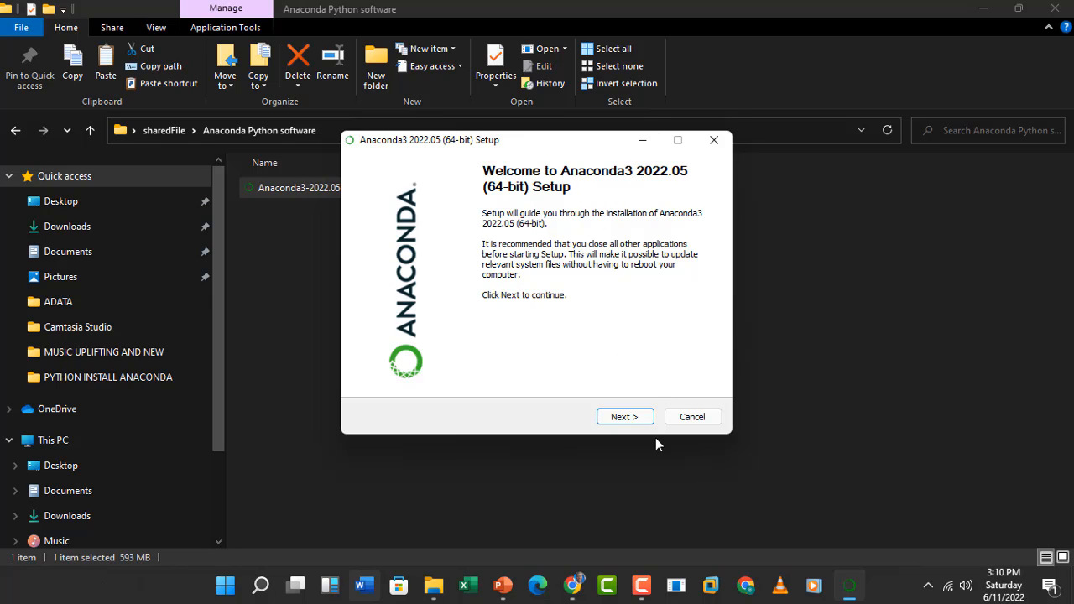
Accept the Anaconda3 license agreement and continue with the Just Me installation type
click(625, 417)
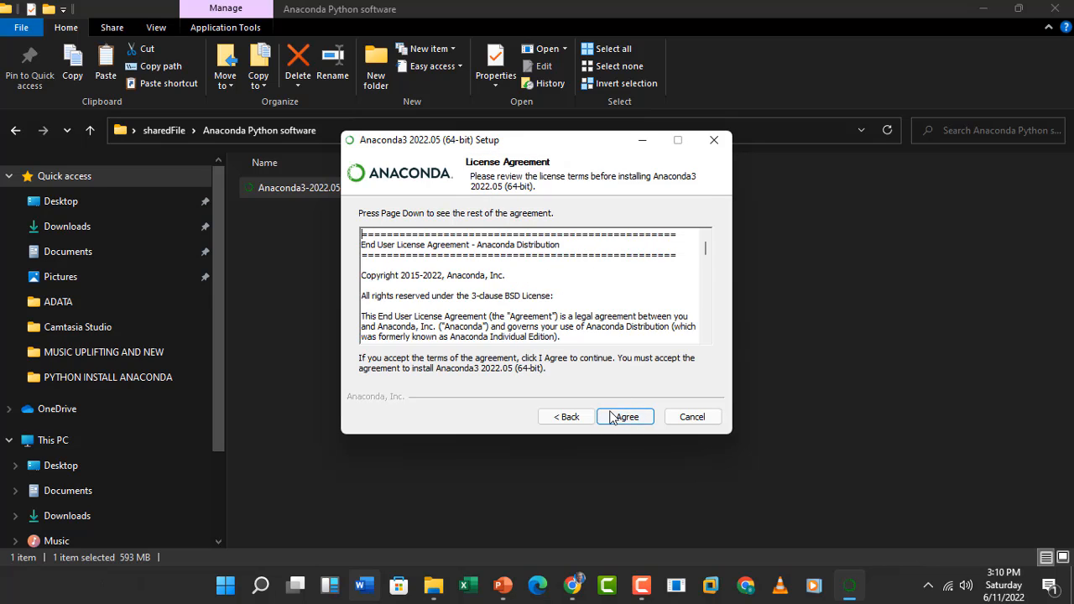
click(621, 417)
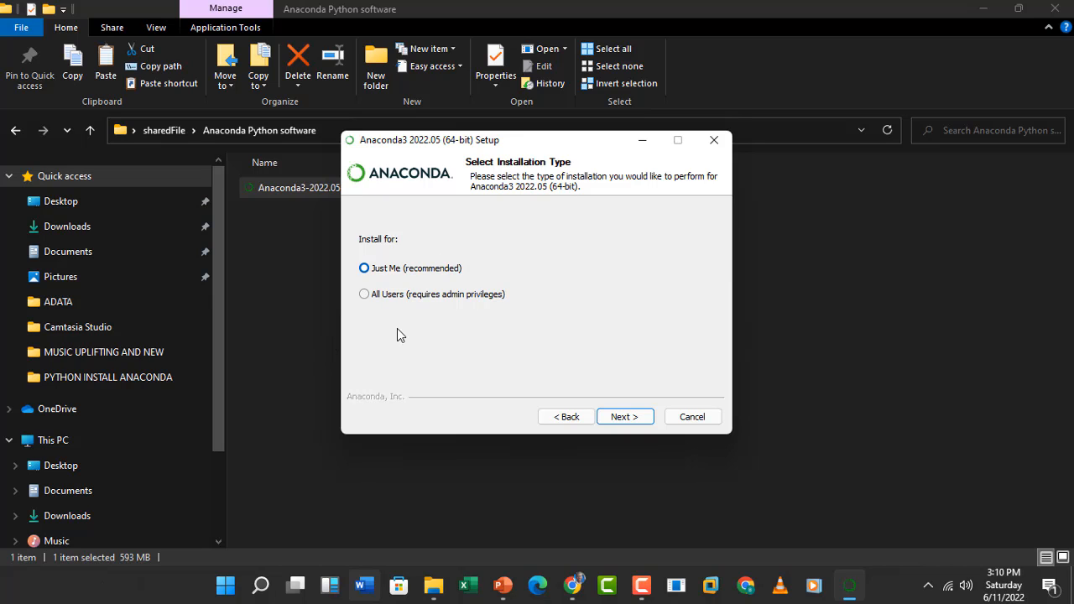
click(628, 422)
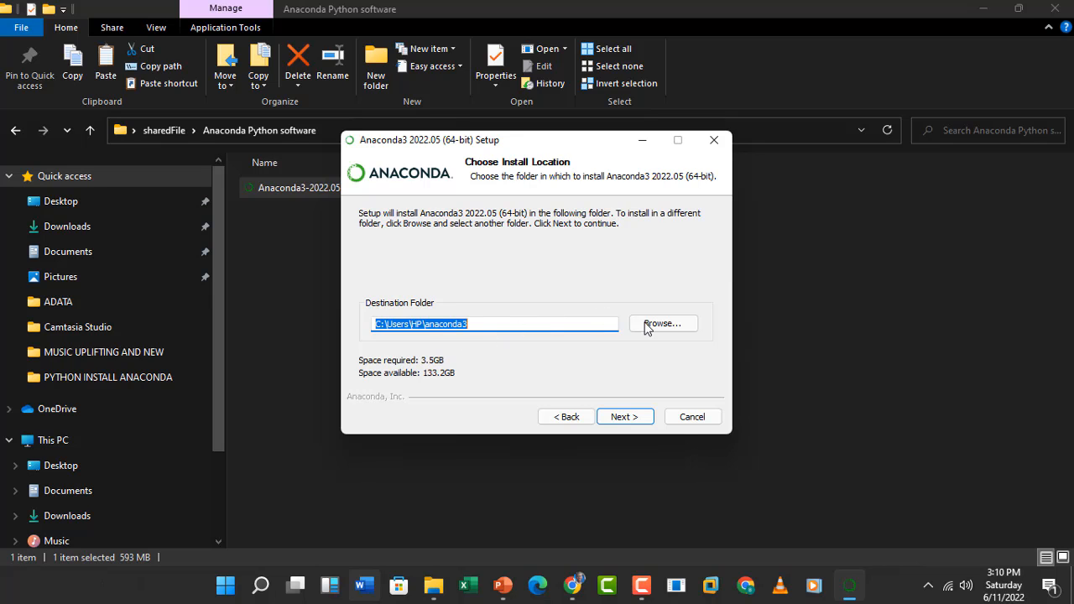
Check the folder choices for the install location and continue with C:\Users\HP\anaconda3 as the destination folder
click(669, 329)
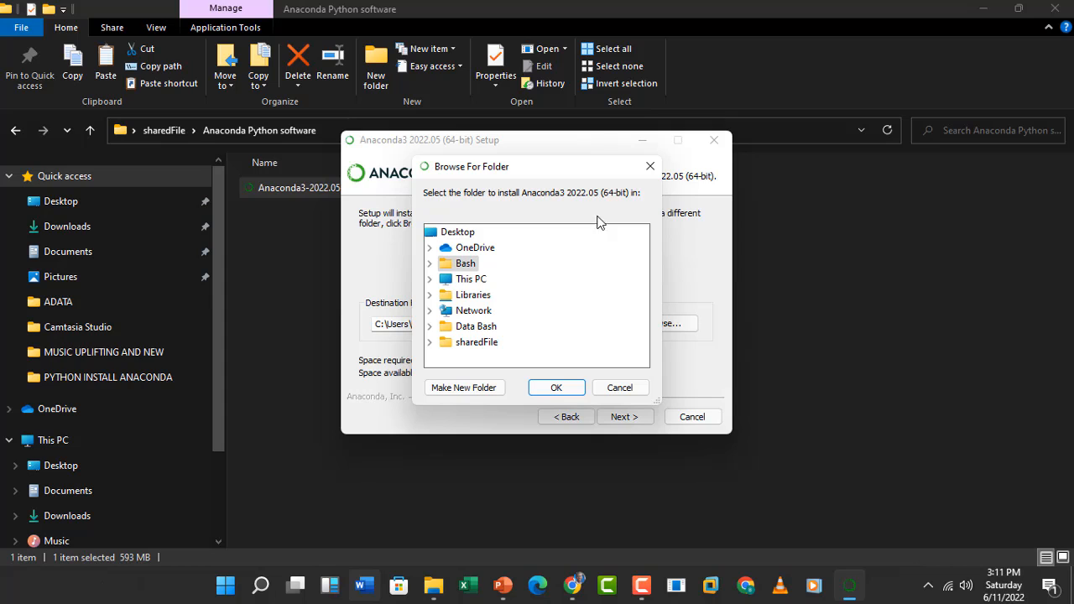
click(649, 168)
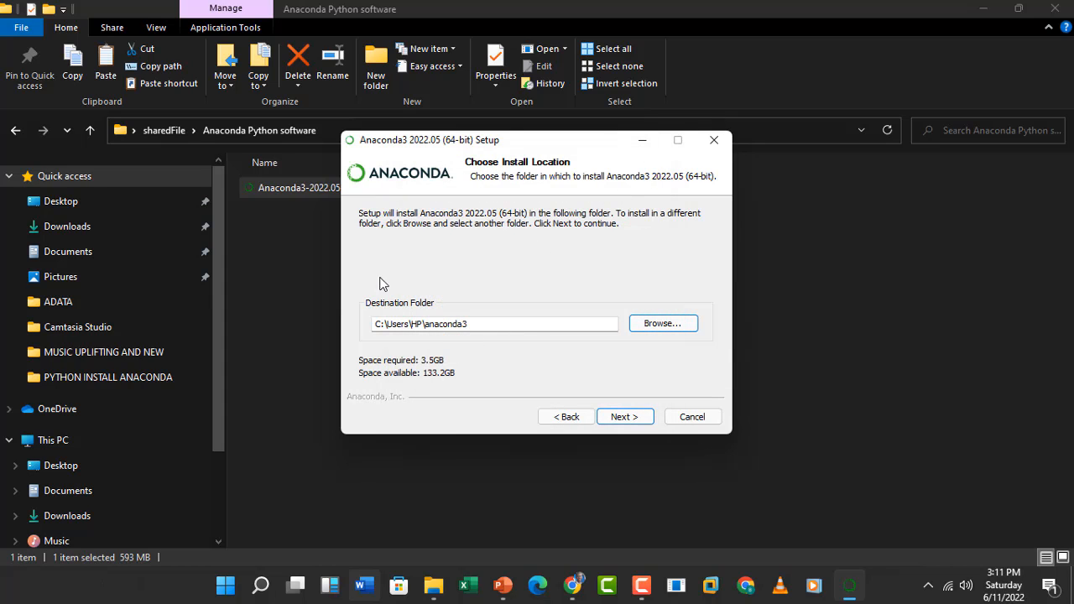
click(624, 415)
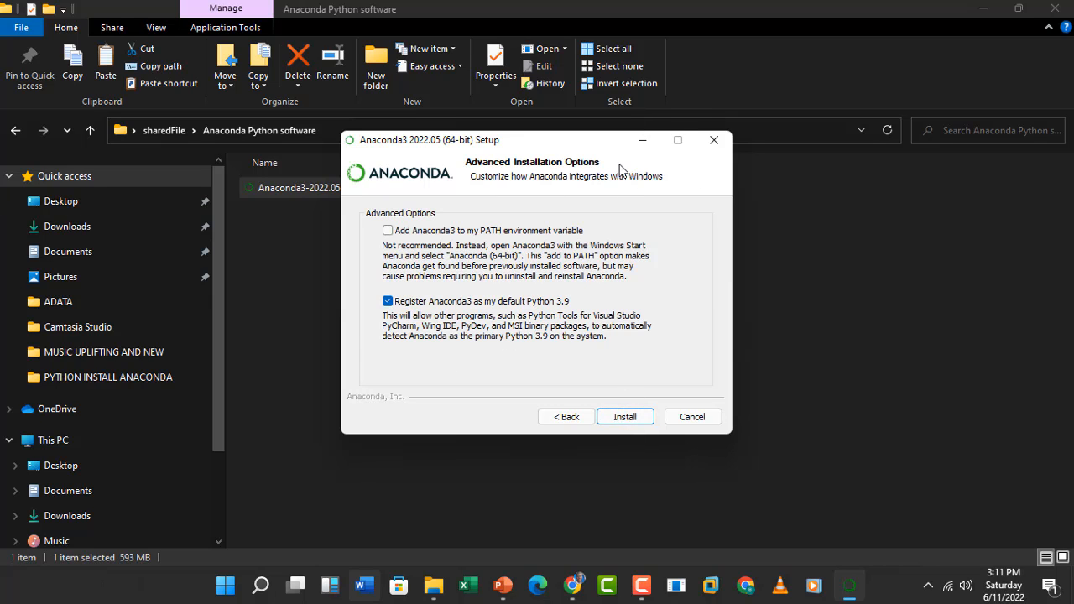
Enable adding Anaconda3 to the PATH environment variable and start the installation
click(995, 9)
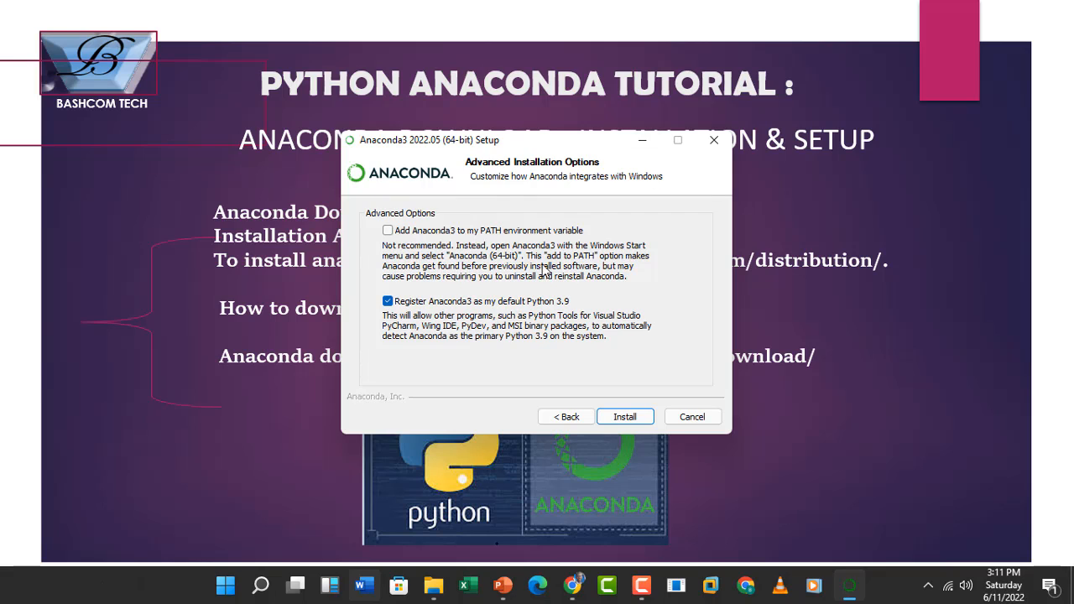
click(397, 232)
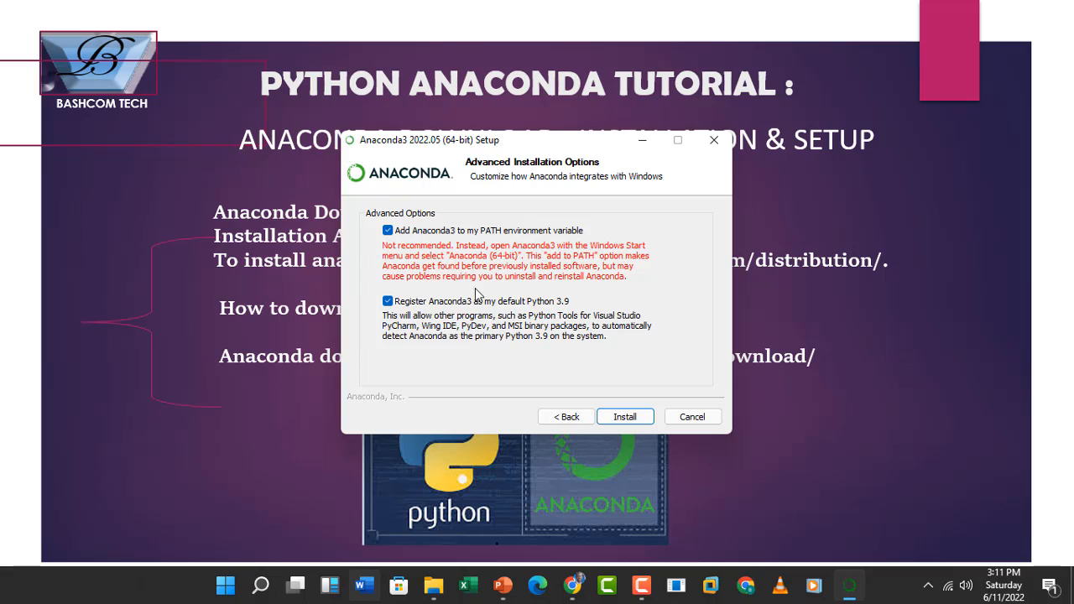
click(625, 417)
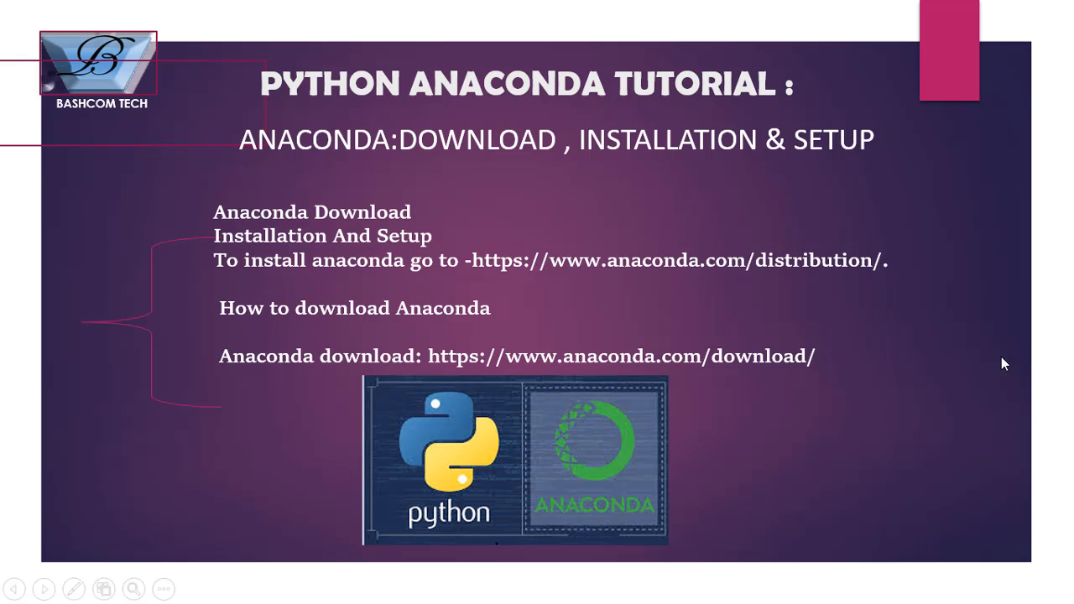
key(Left)
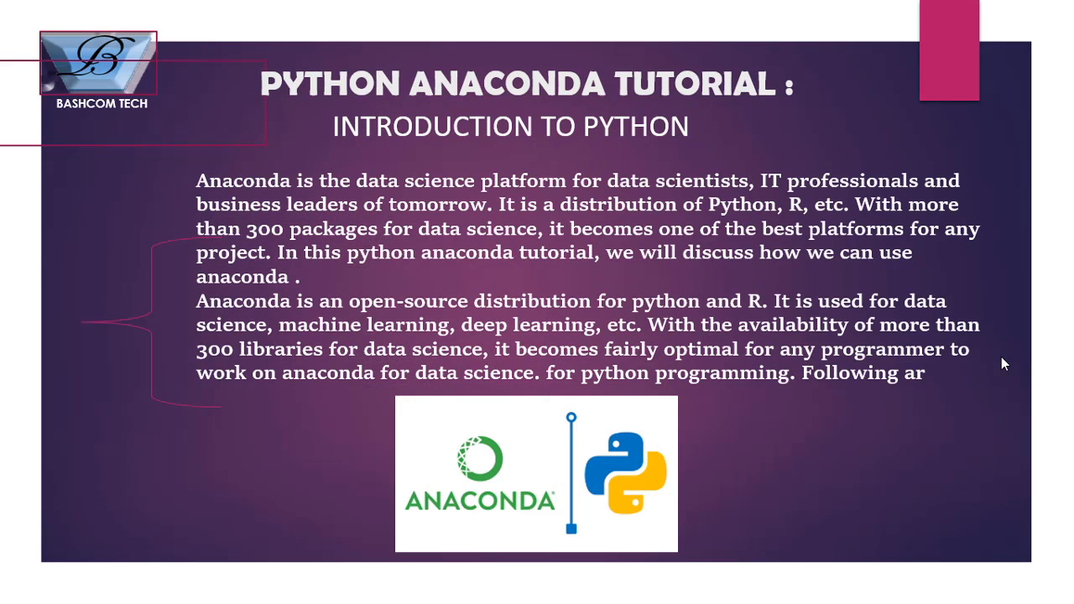
key(Left)
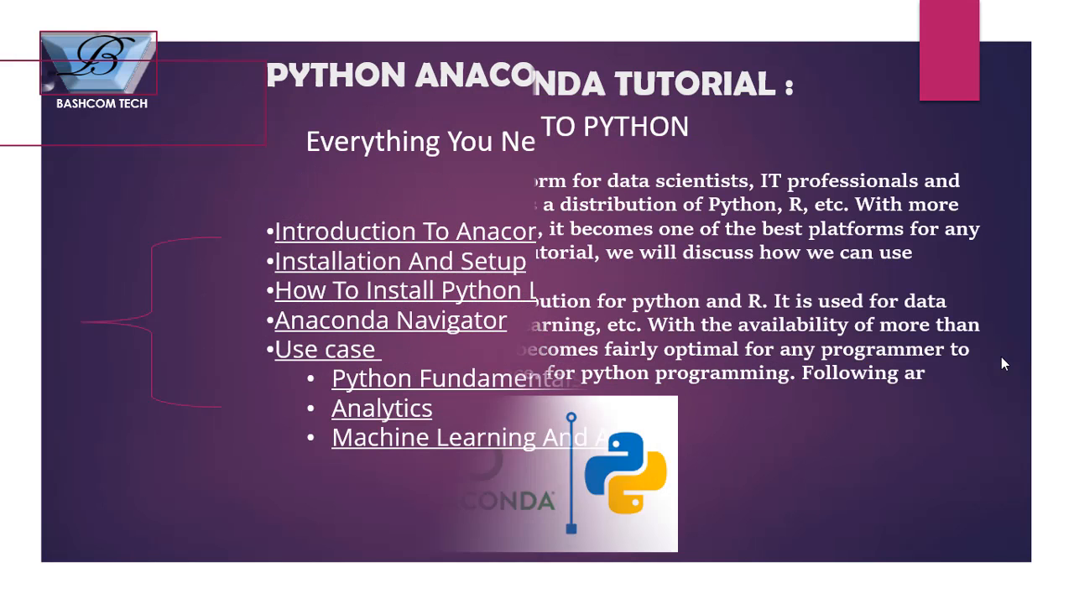
key(Left)
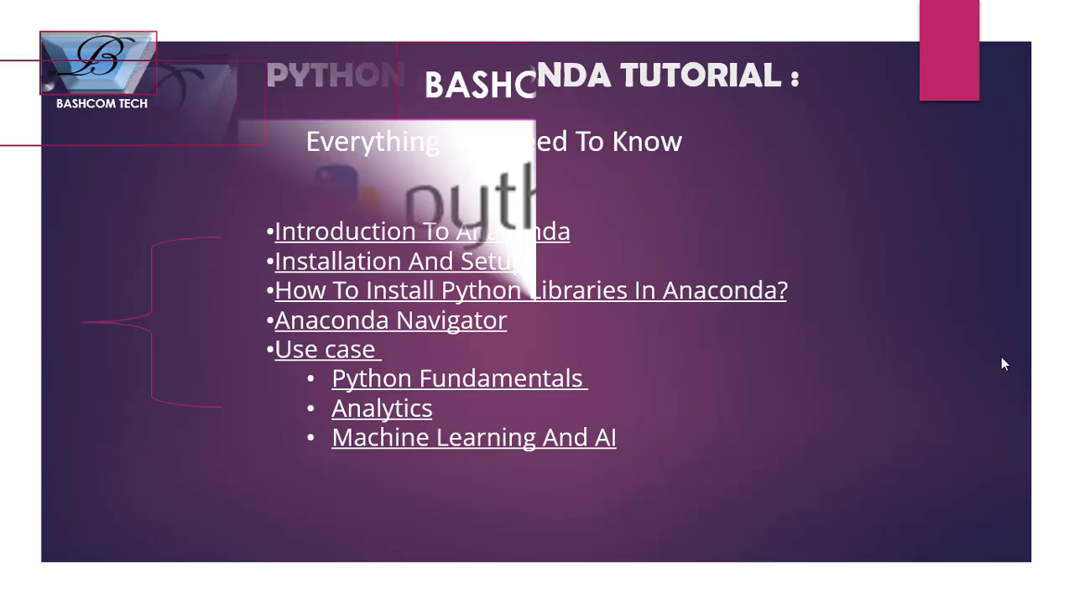
key(Left)
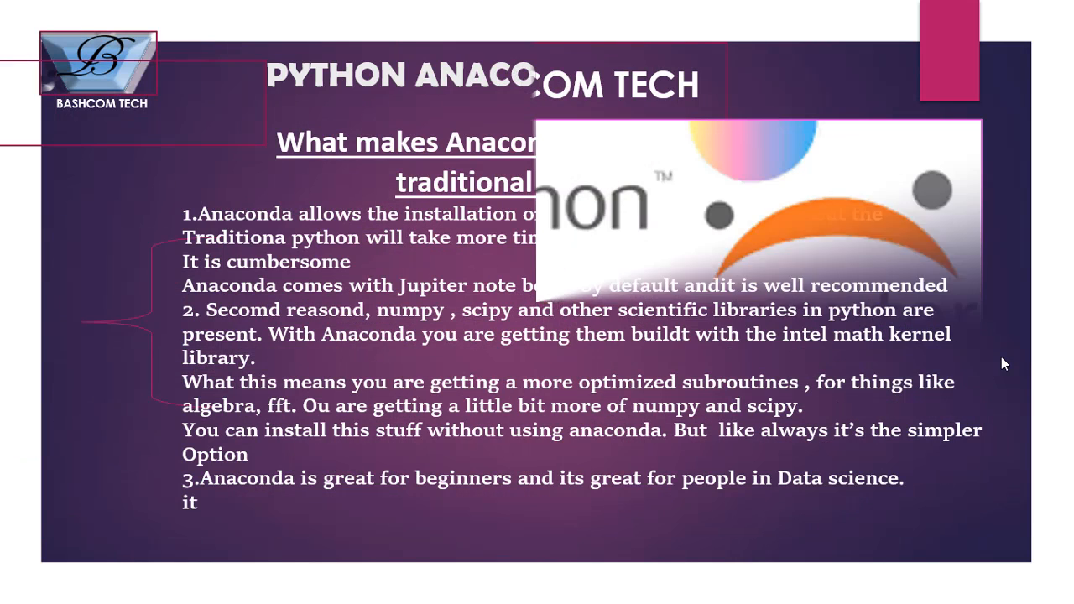
key(Left)
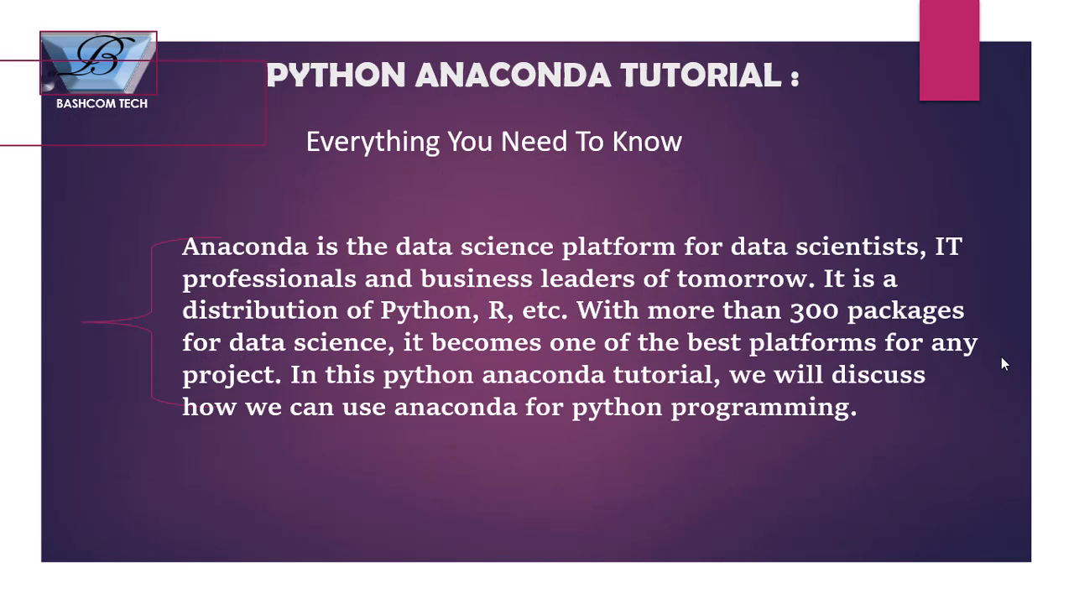
key(Left)
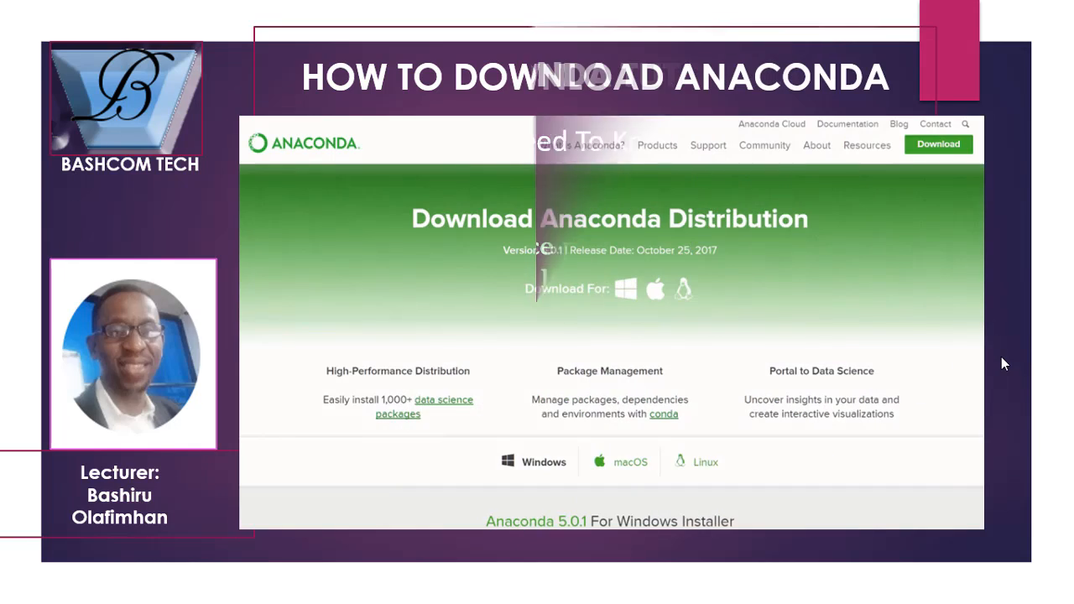
key(Left)
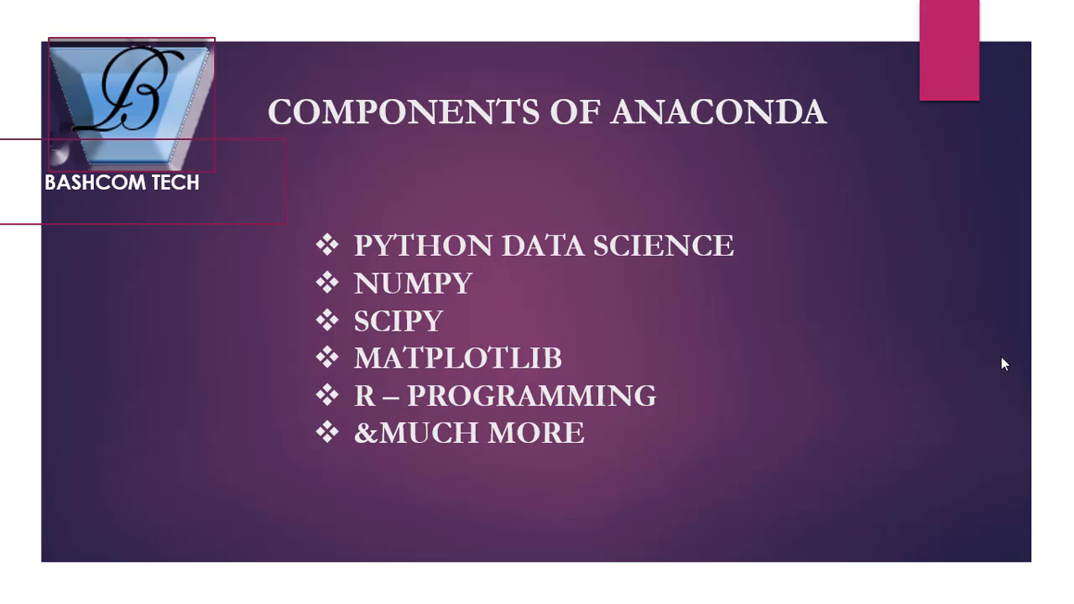
key(alt+Tab)
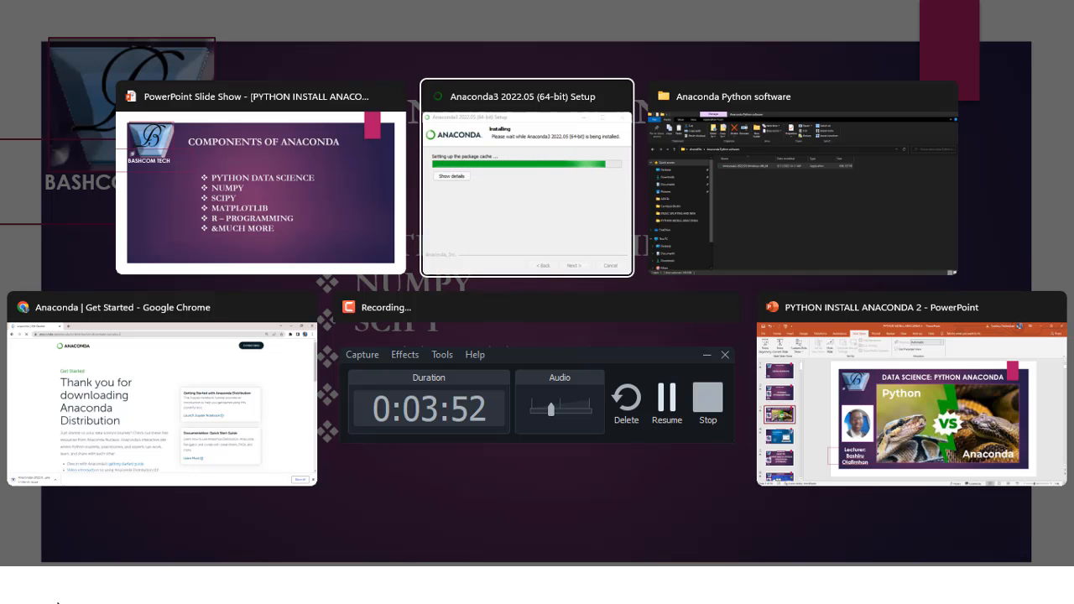
key(alt+shift+Tab)
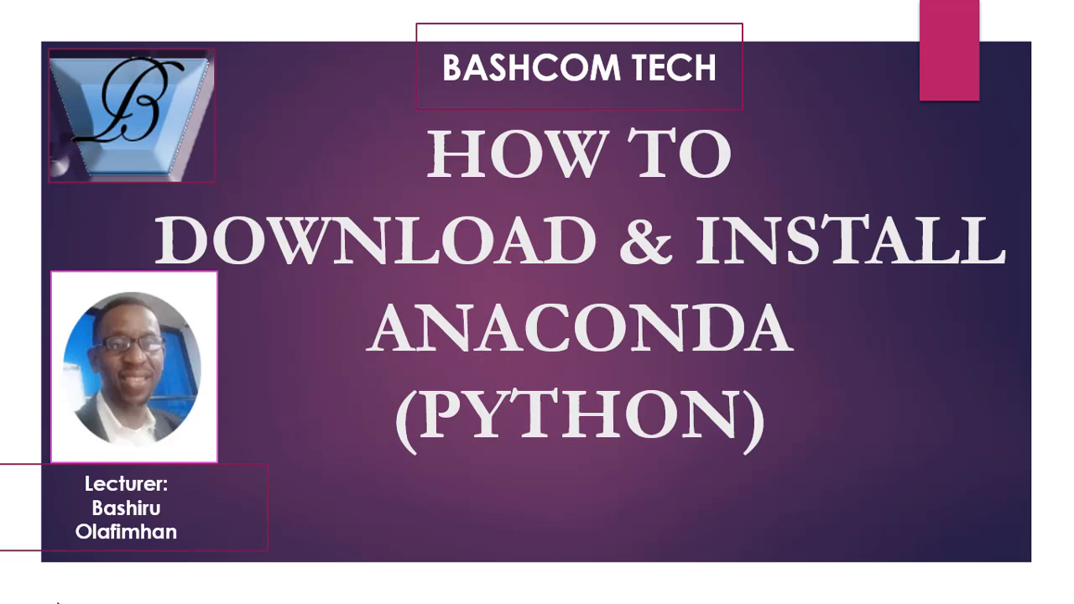
key(Right)
key(Right)
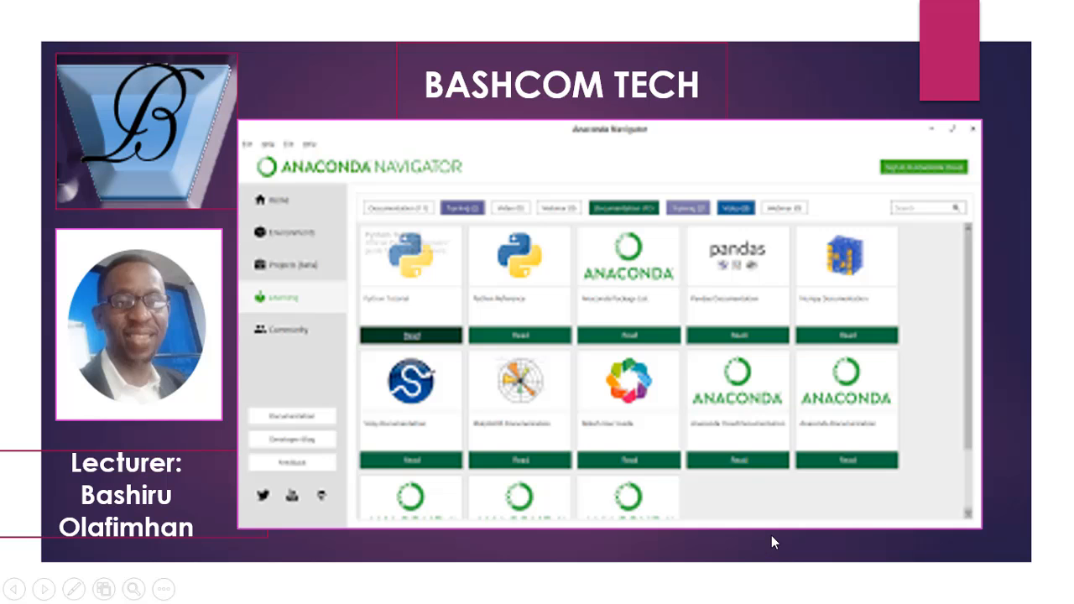
key(alt+Tab)
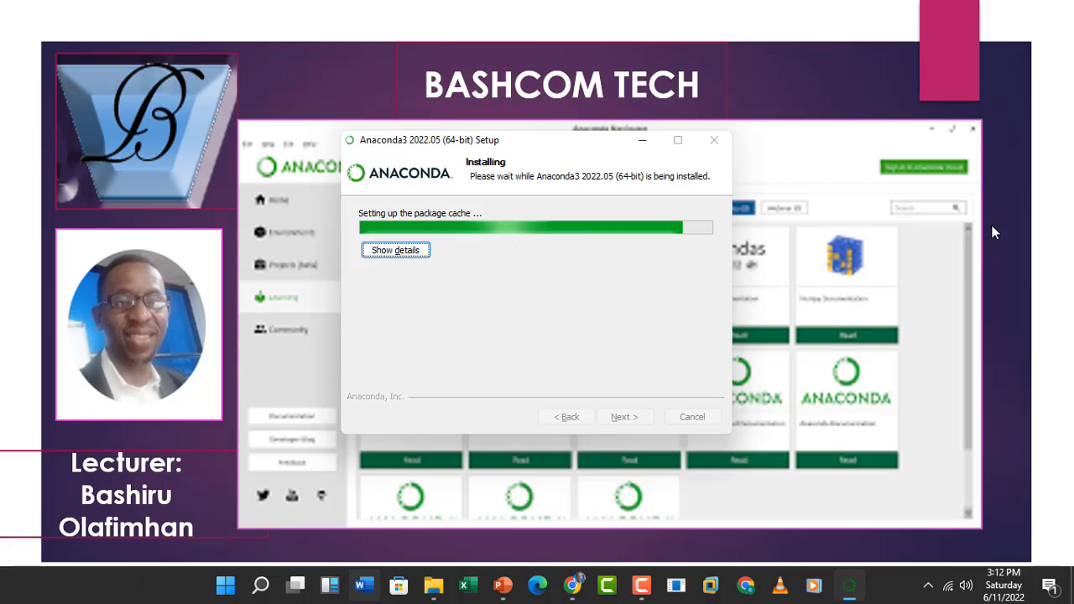
key(alt)
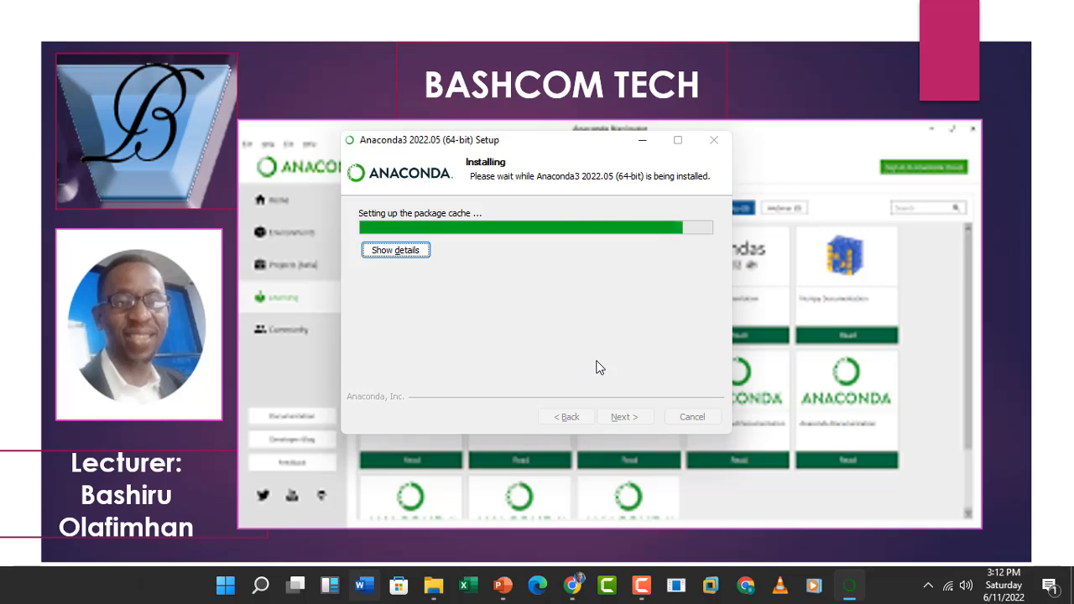
click(641, 584)
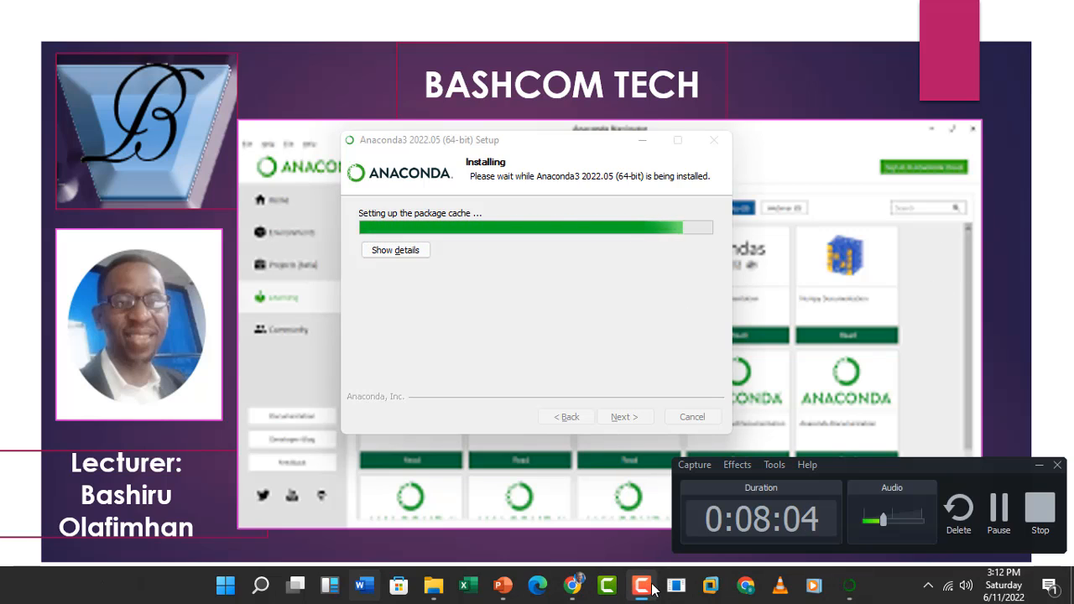
click(1004, 524)
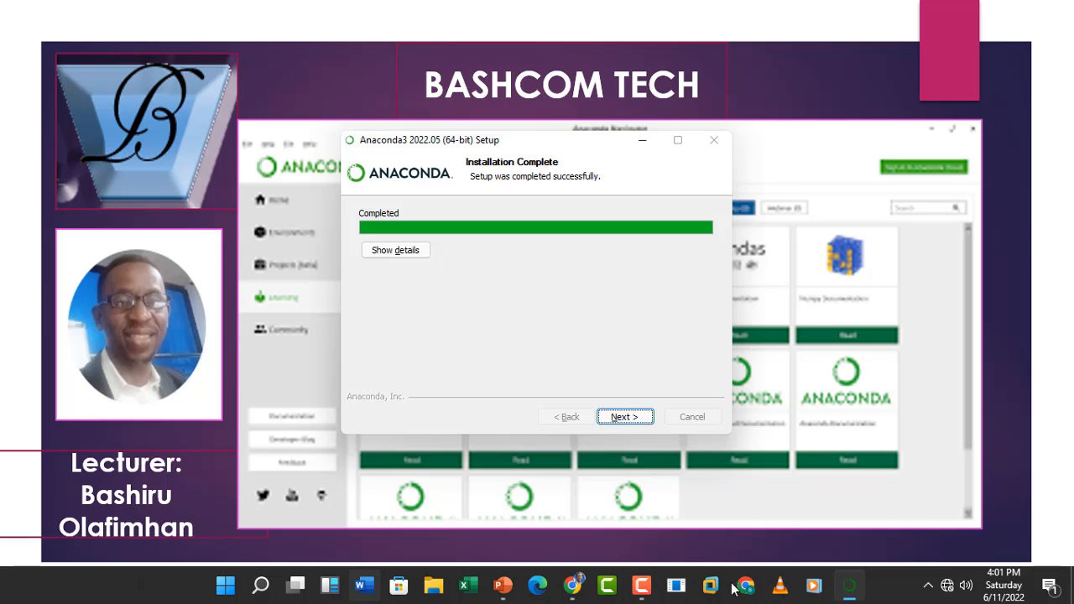
click(651, 594)
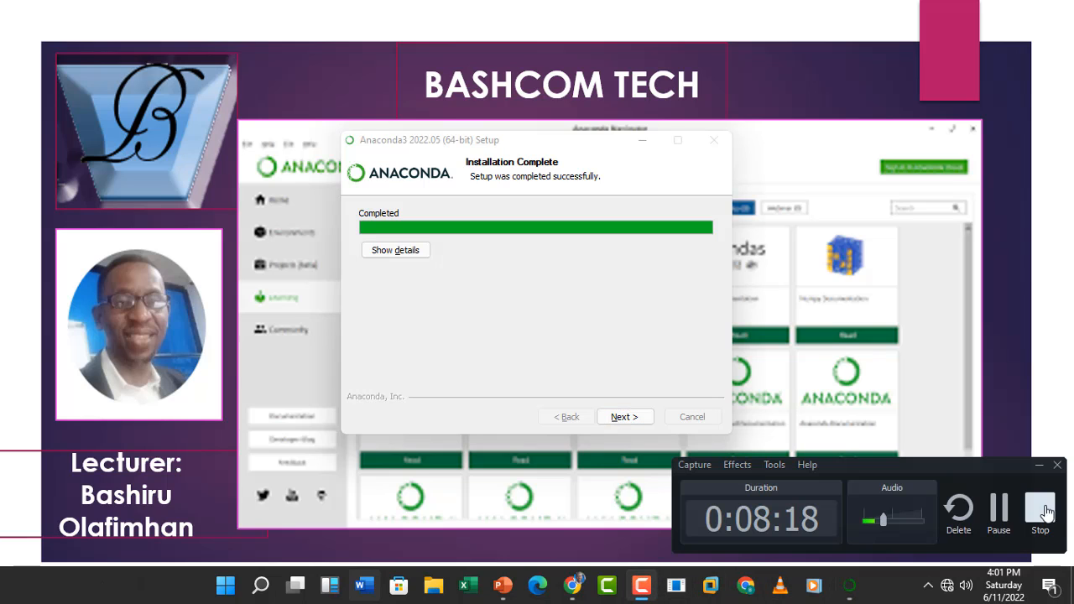
click(1002, 513)
click(1005, 523)
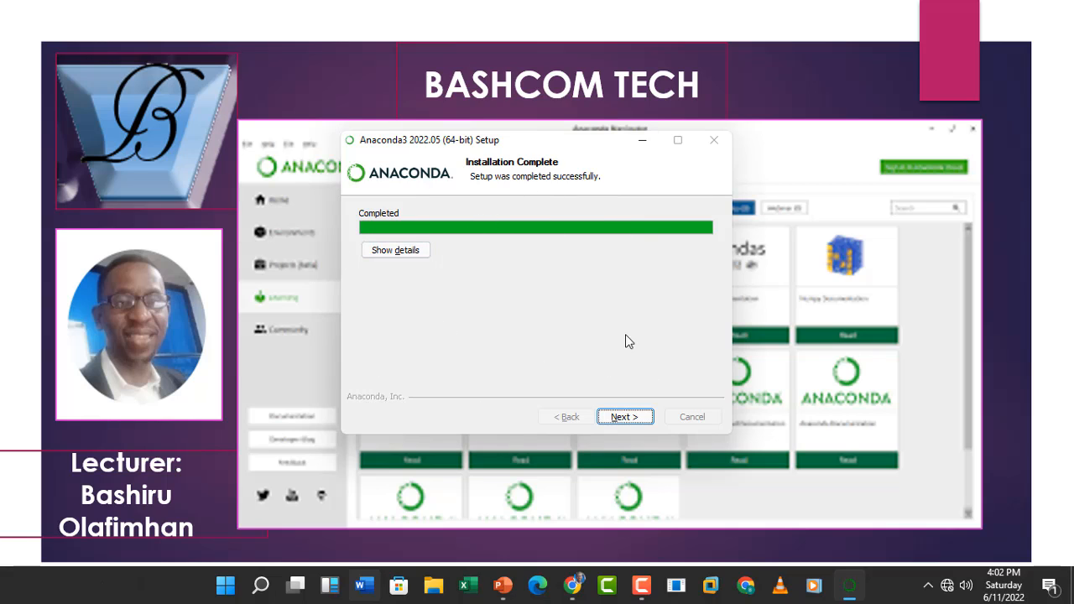
Finish the Anaconda3 setup with the Anaconda Distribution Tutorial and Getting Started with Anaconda options kept, and minimize the browser window it opens
click(625, 417)
key(alt+Tab)
key(alt+Tab)
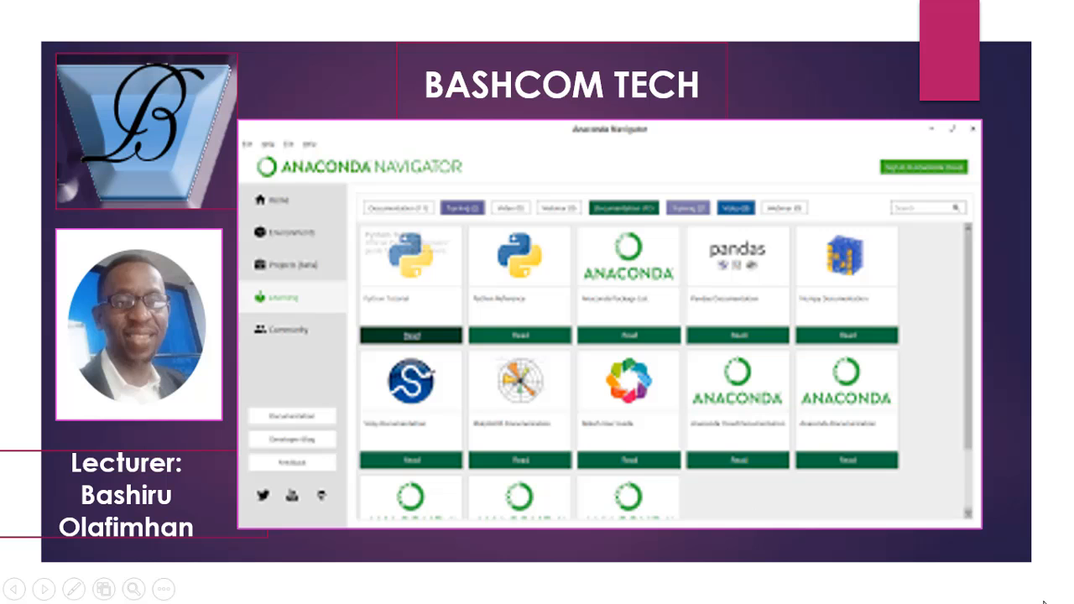
key(alt+Tab)
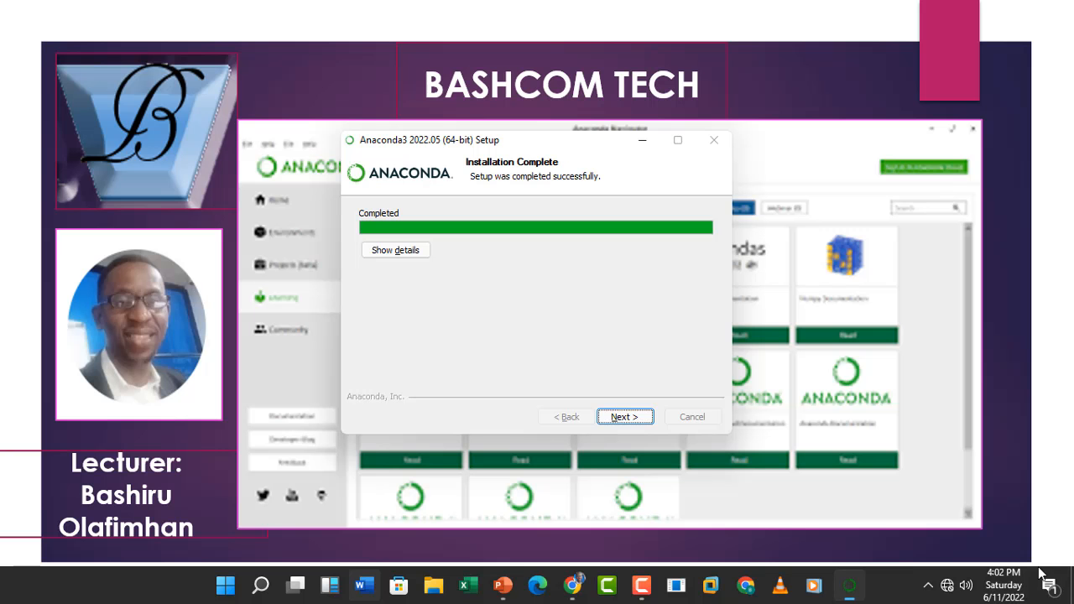
click(622, 422)
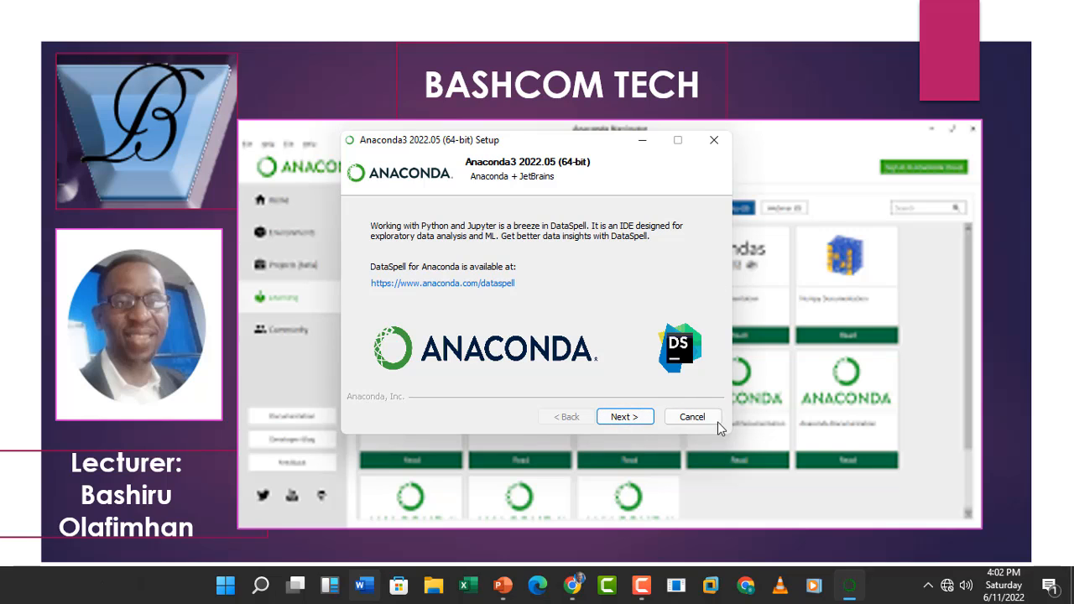
click(623, 416)
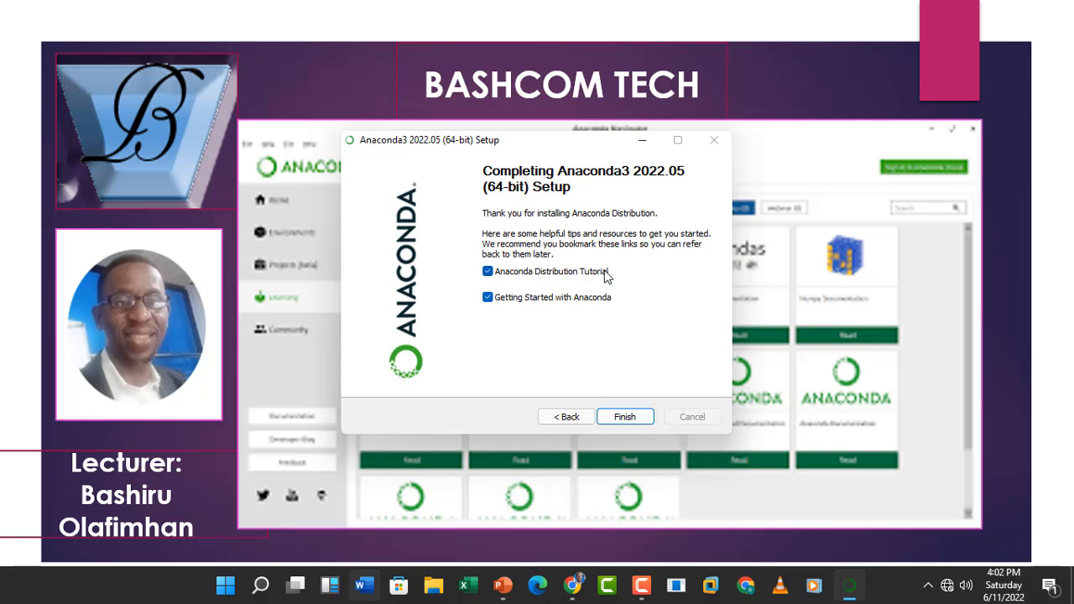
click(625, 417)
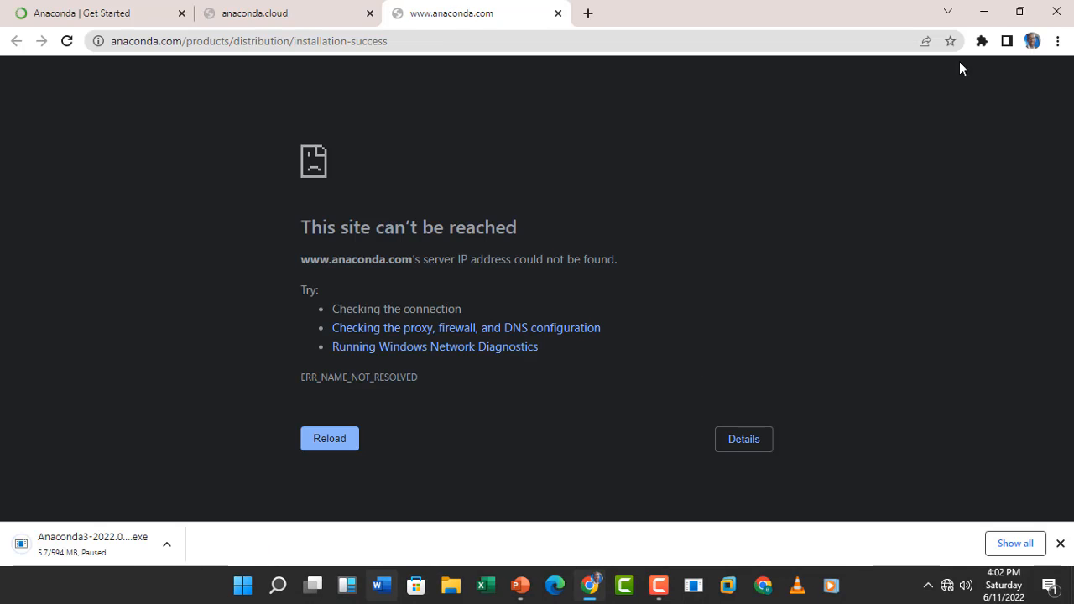
click(984, 12)
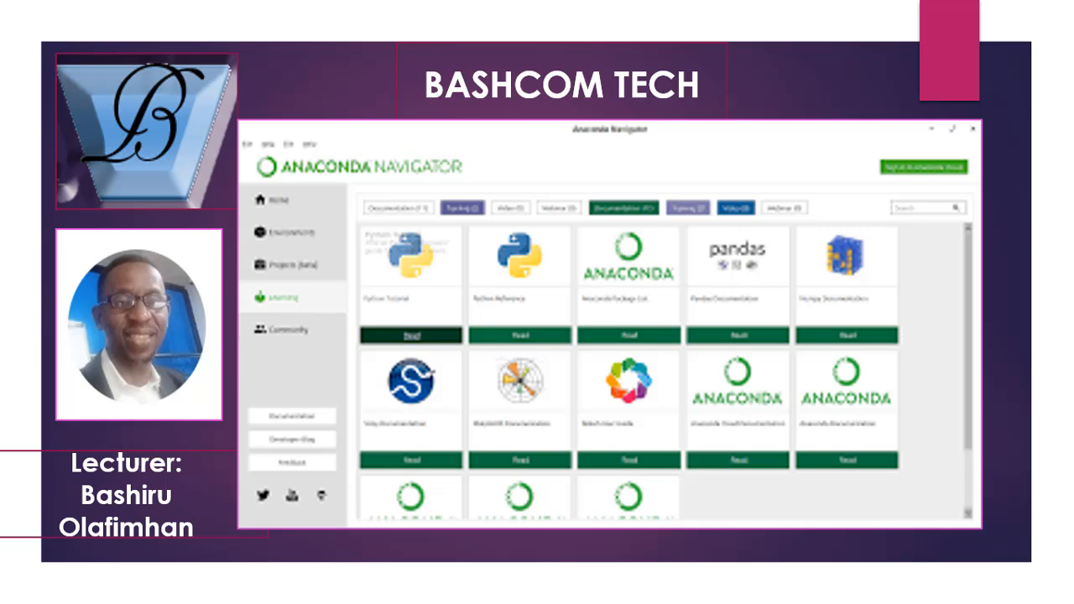
Open Command Prompt, run python, and highlight the version in the interpreter's first output line
key(super)
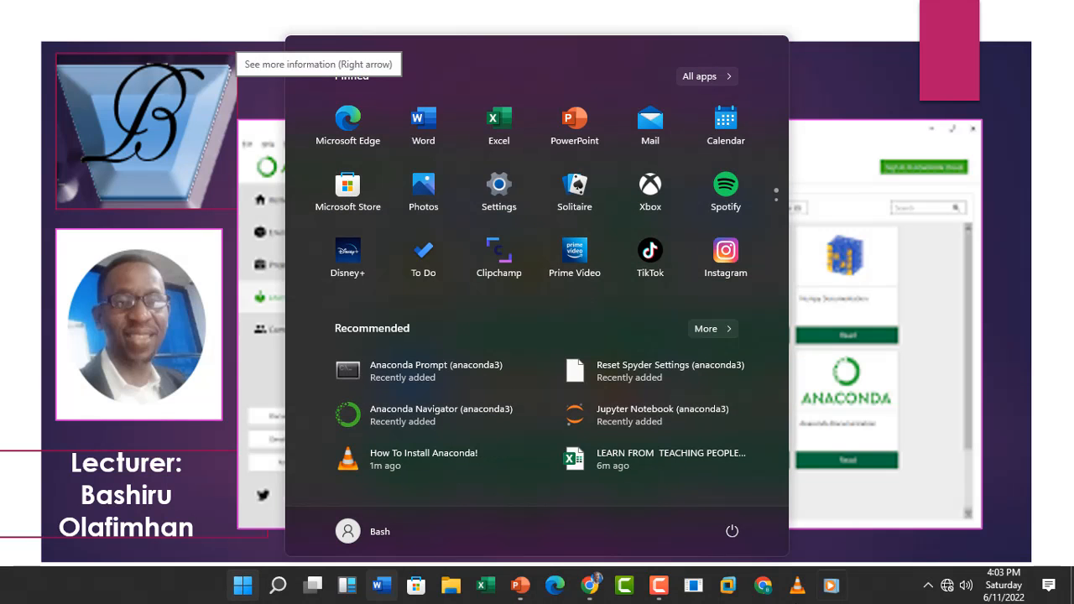
text(cmd)
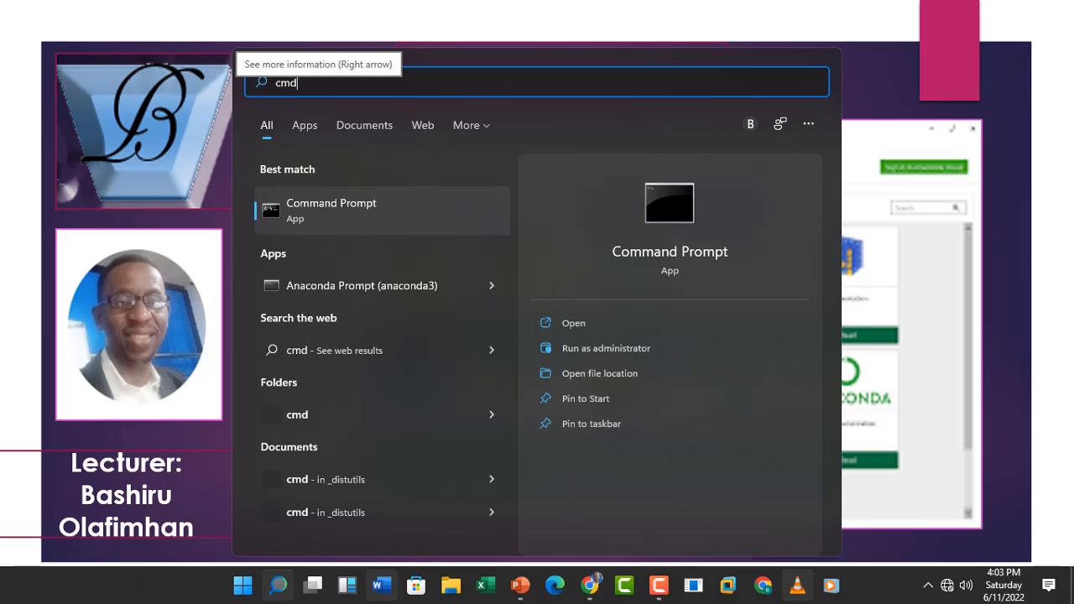
click(672, 252)
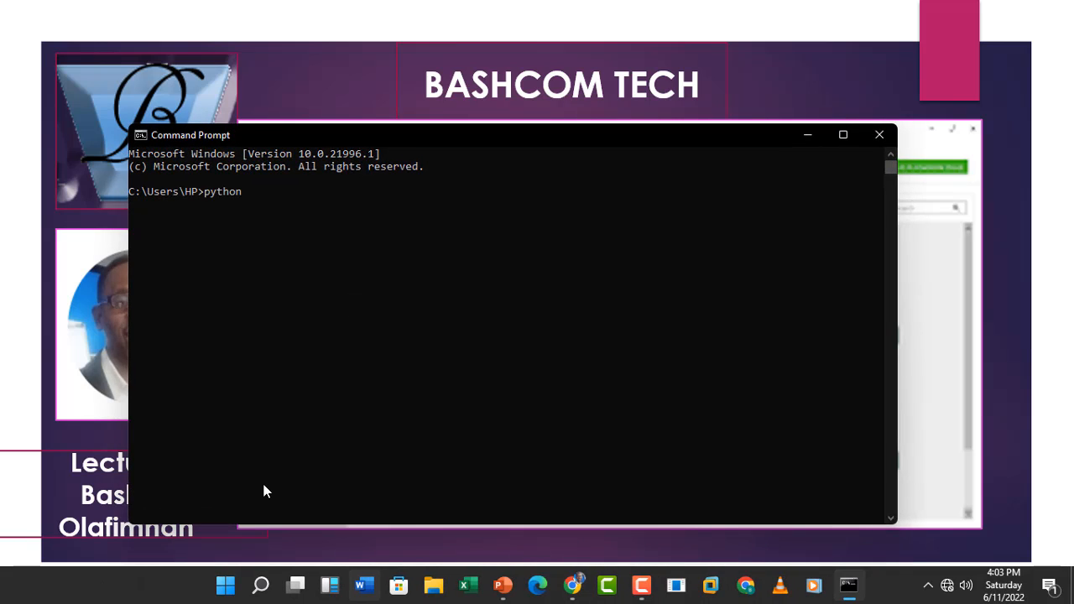
key(Return)
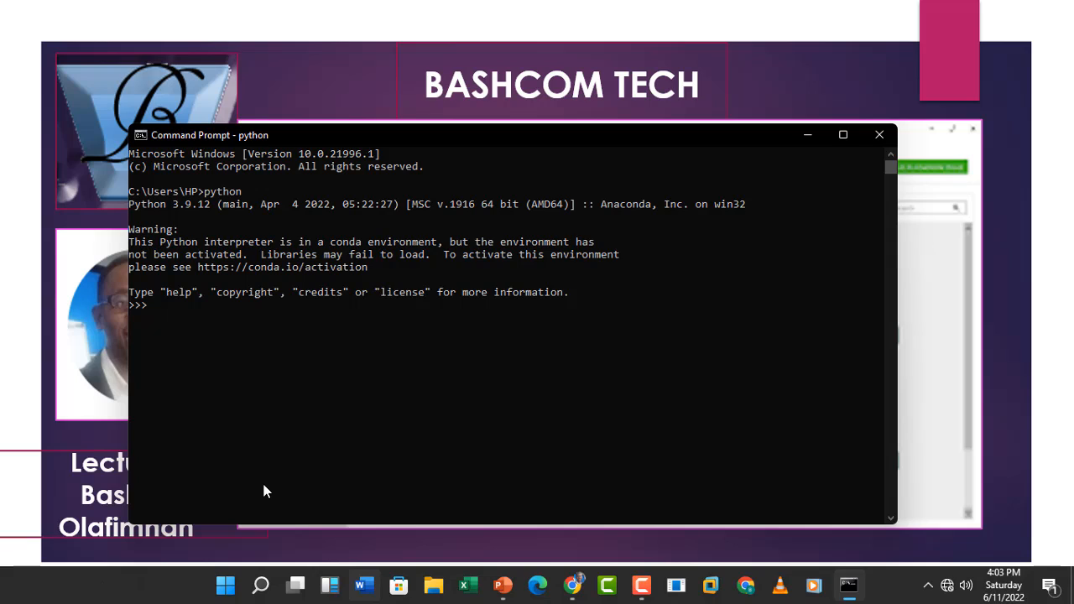
drag(227, 208, 149, 206)
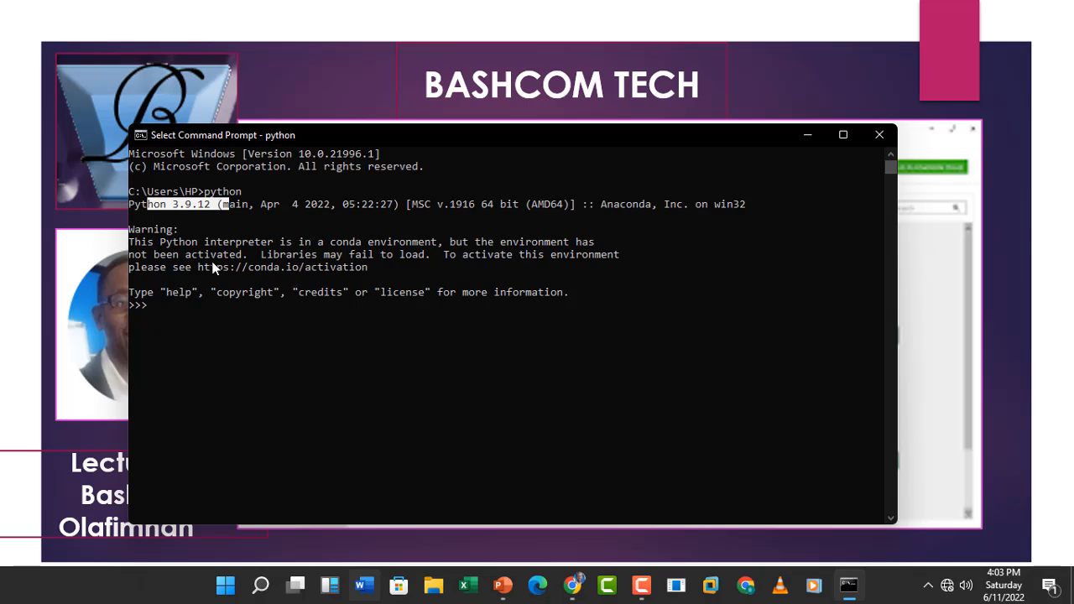
Find and open the separately installed Python 3.10 (64-bit) console
key(super)
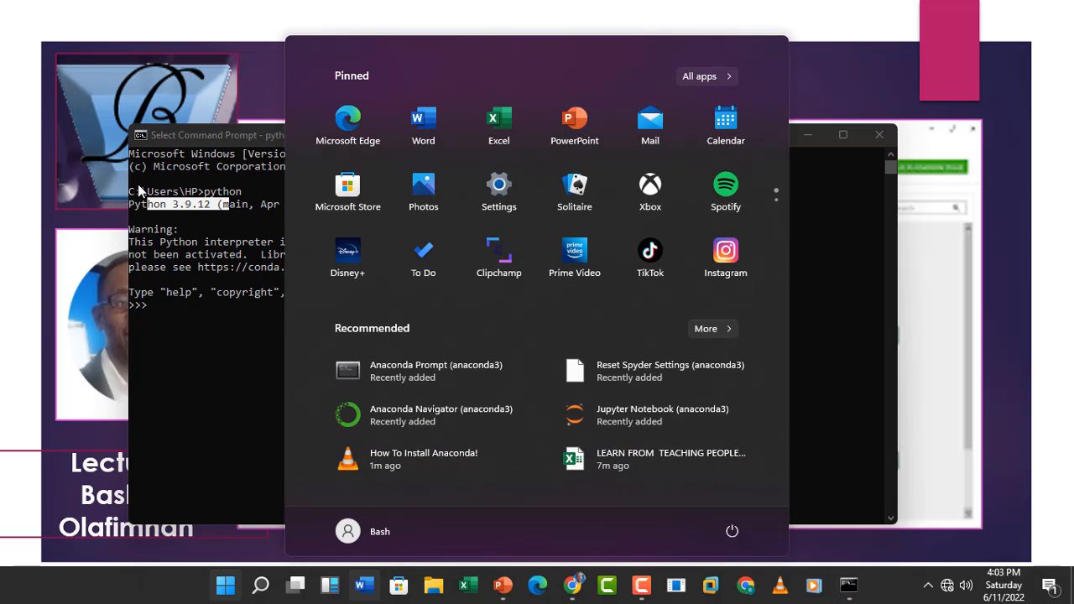
text(pyth)
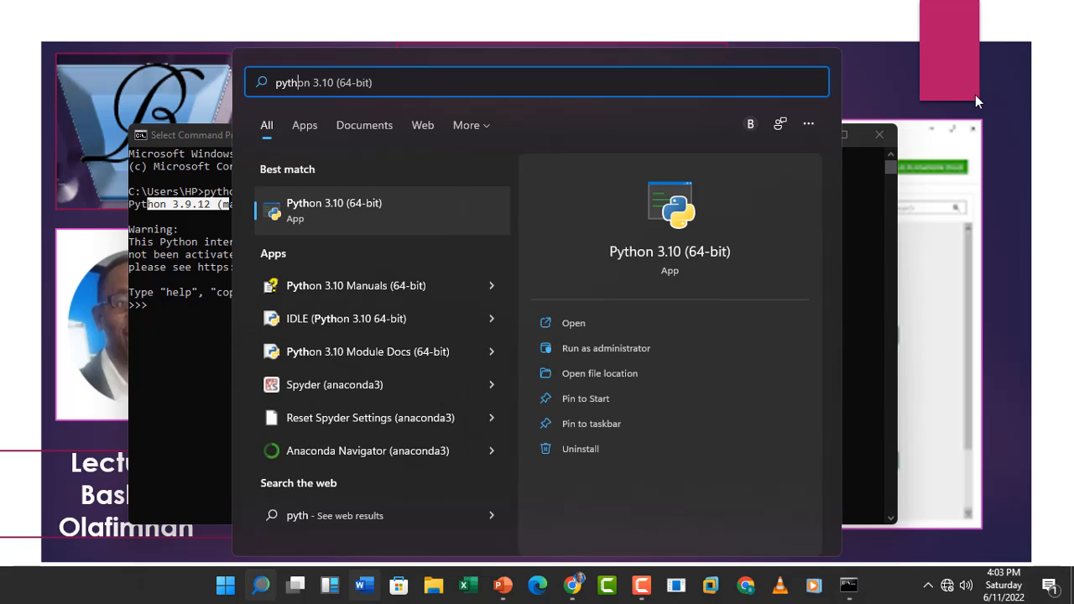
click(678, 248)
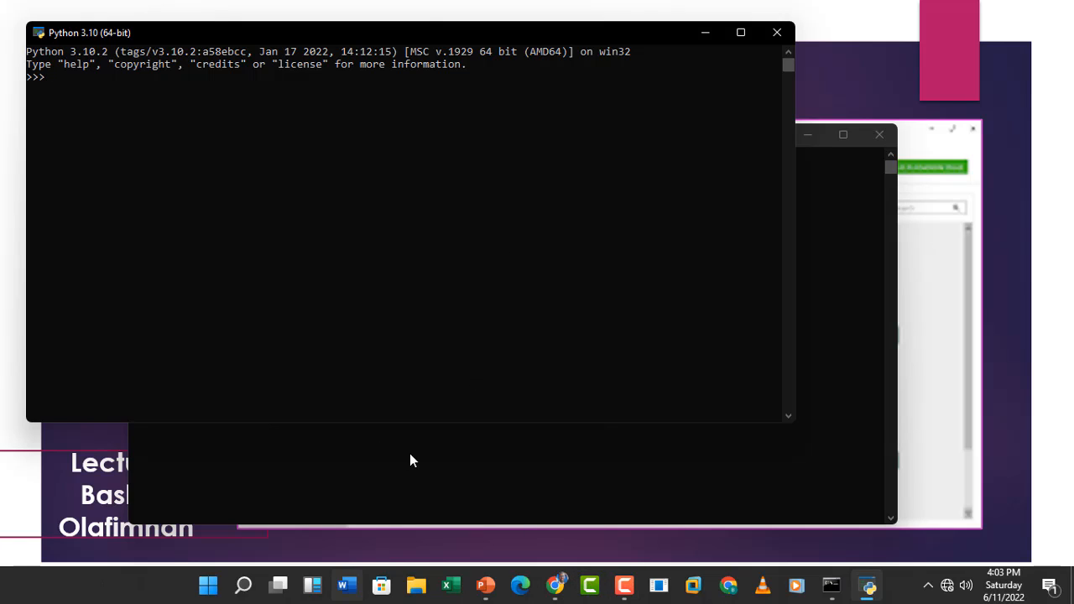
Search the installed apps for "anacon" and launch Anaconda Navigator (anaconda3)
key(super)
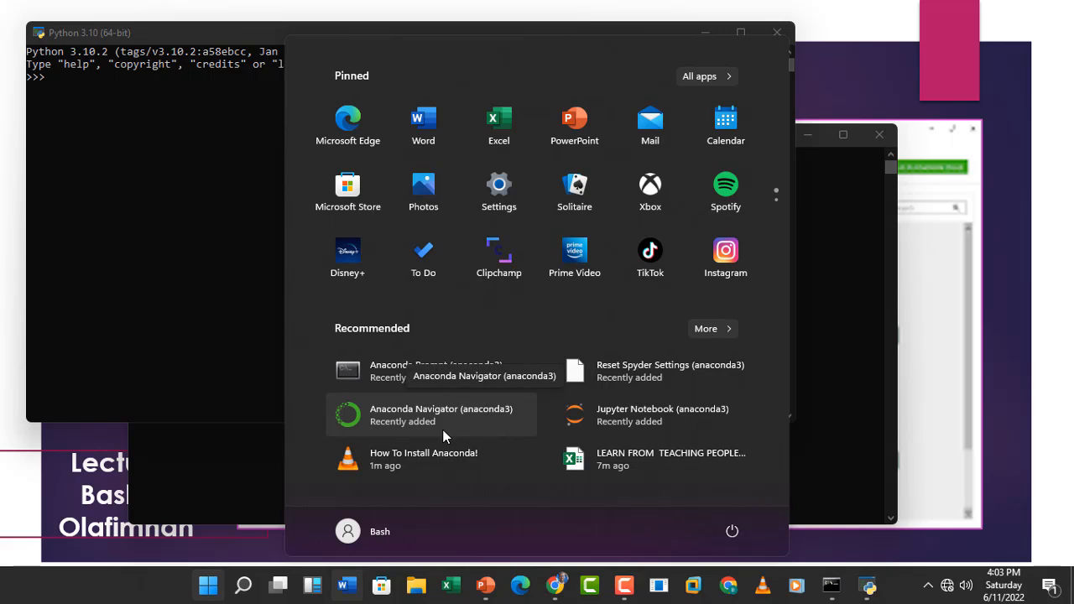
text(ana)
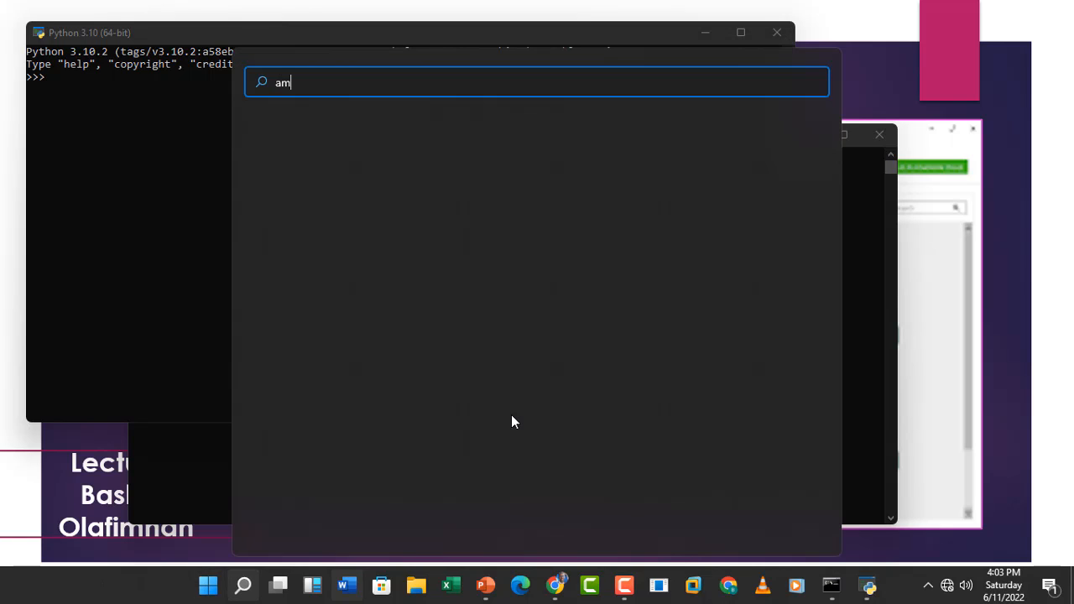
text(con)
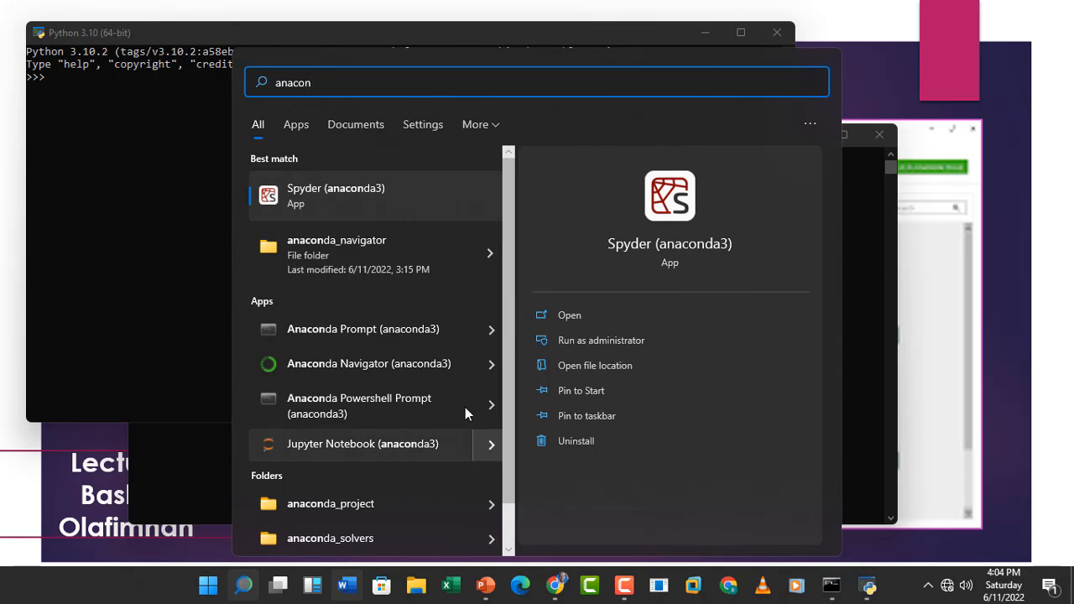
click(344, 363)
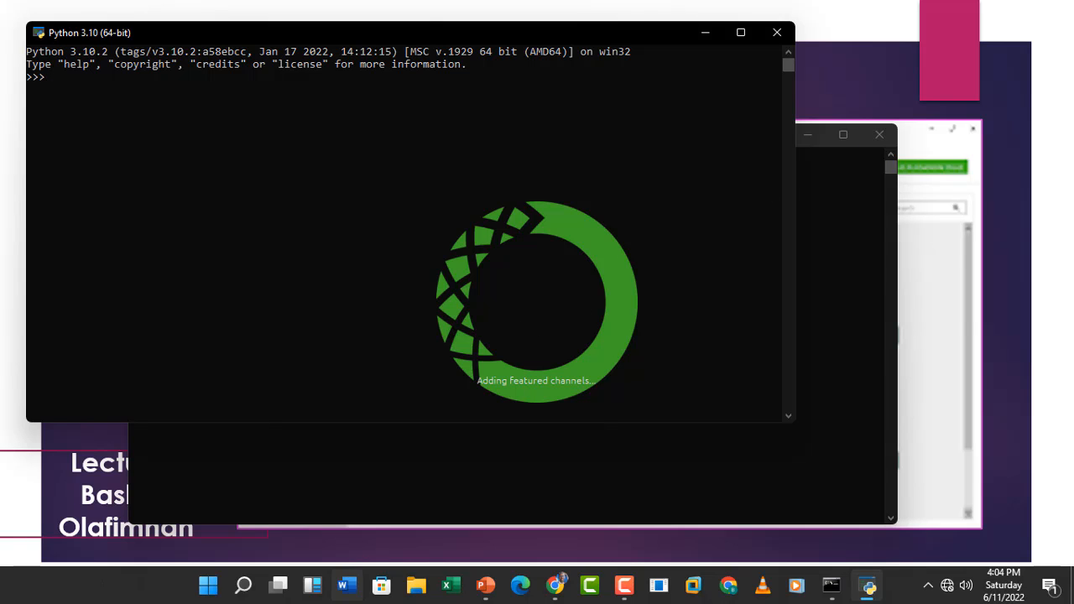
Switch to the Anaconda Navigator window and look through the applications available on base (root) to the end of the list
key(alt+Tab)
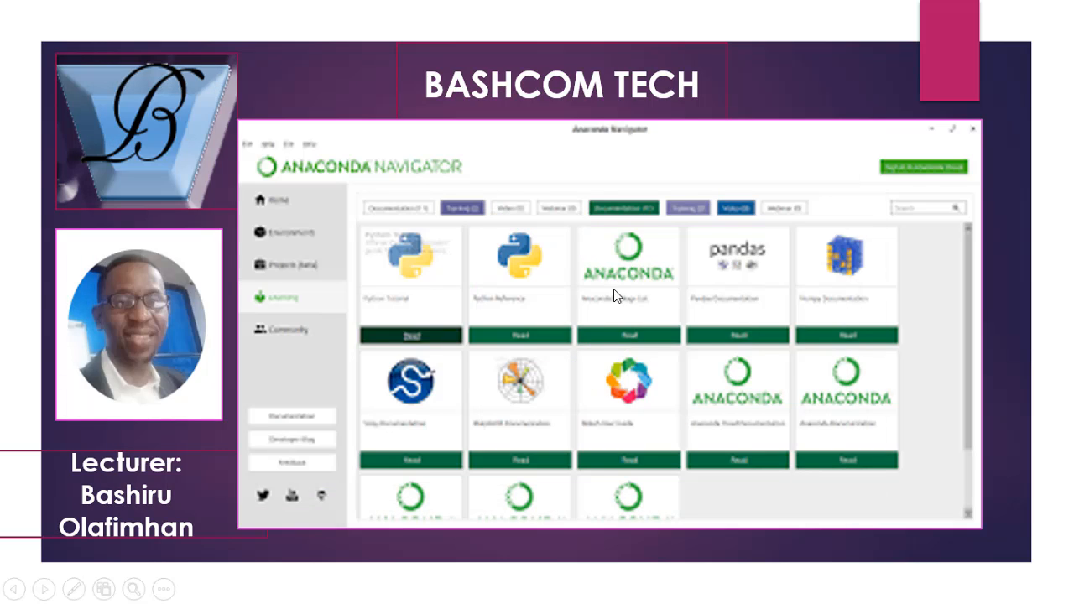
key(alt+Tab)
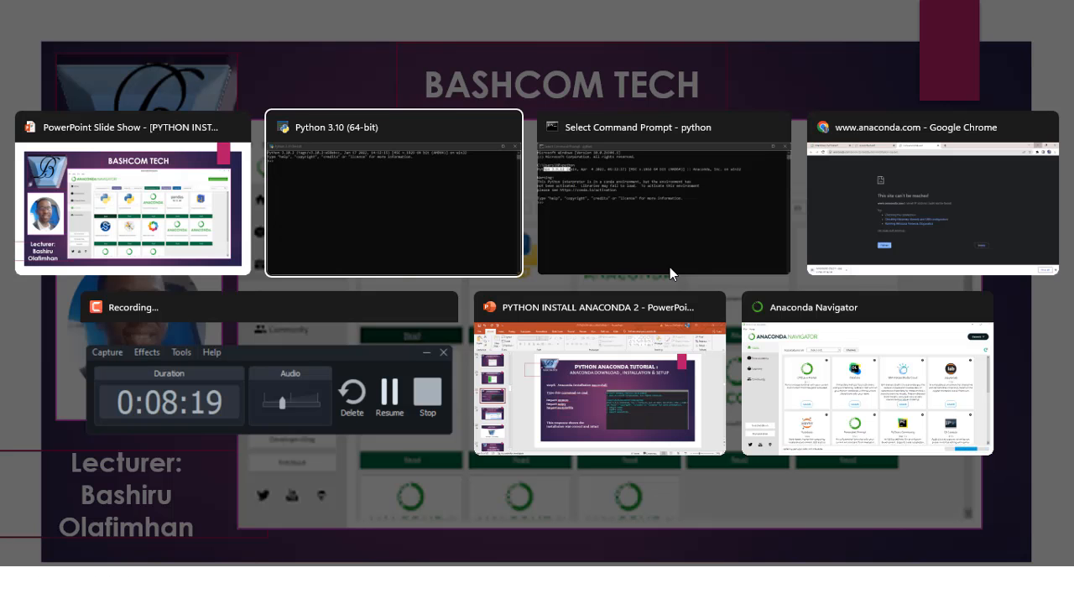
key(Tab)
key(Tab)
key(Tab)
key(Tab)
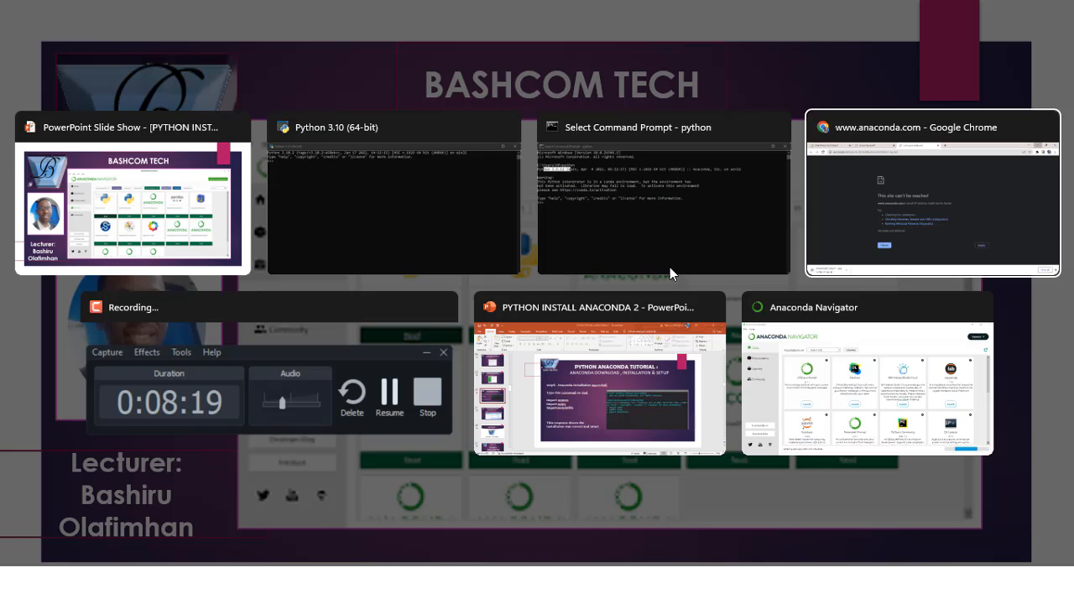
key(Tab)
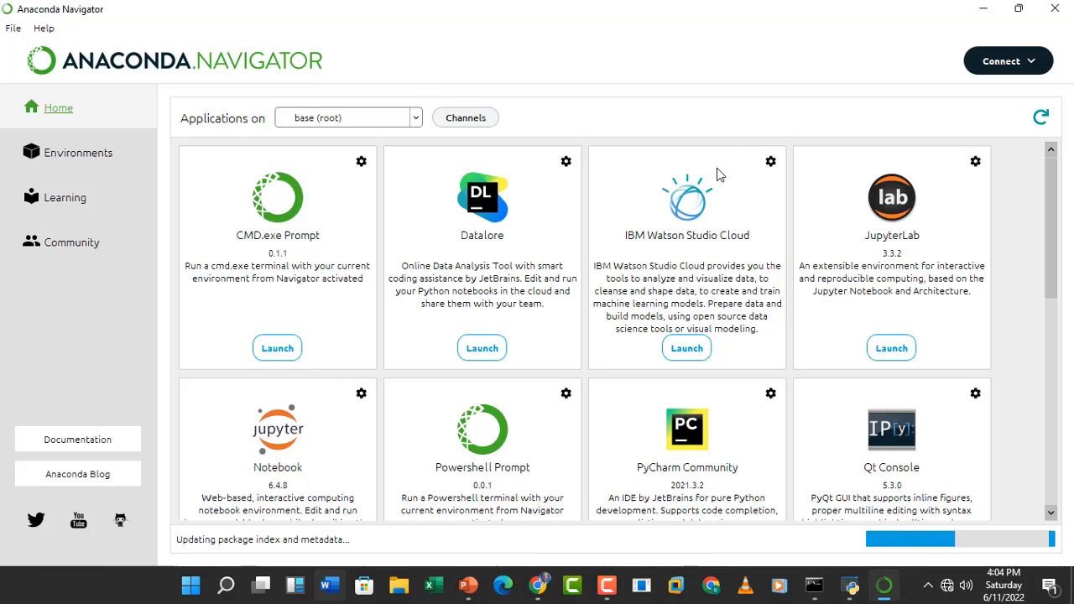
scroll(588, 336, down, 5)
scroll(290, 443, down, 3)
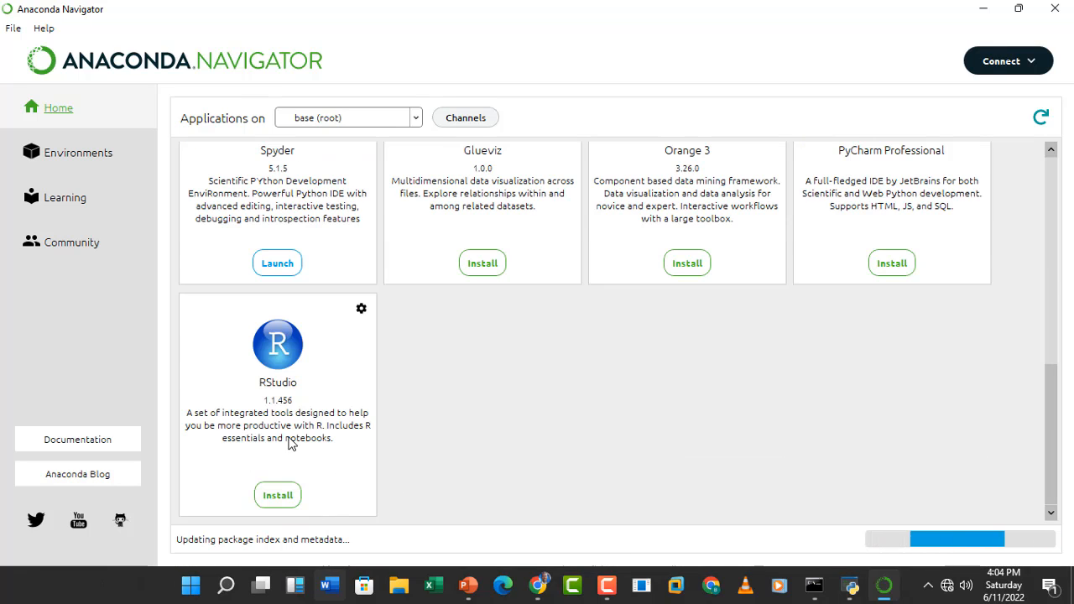
Examine the full list of applications on base (root), from CMD.exe Prompt to RStudio, comparing those offered for launch with those offered for installation
scroll(294, 443, up, 7)
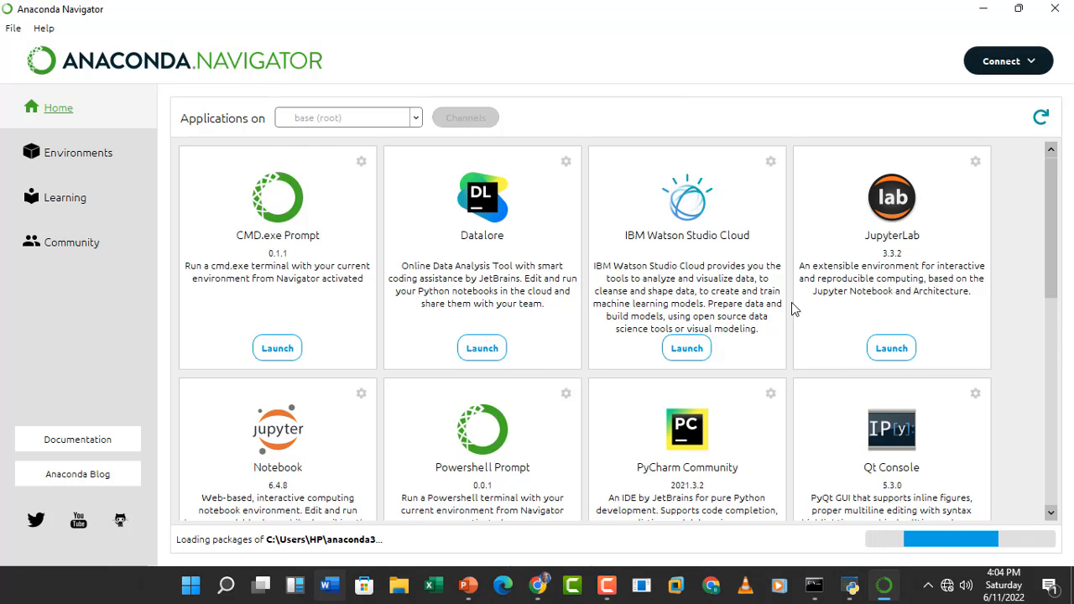
scroll(794, 283, down, 5)
scroll(429, 377, up, 5)
scroll(429, 377, down, 5)
scroll(429, 376, up, 5)
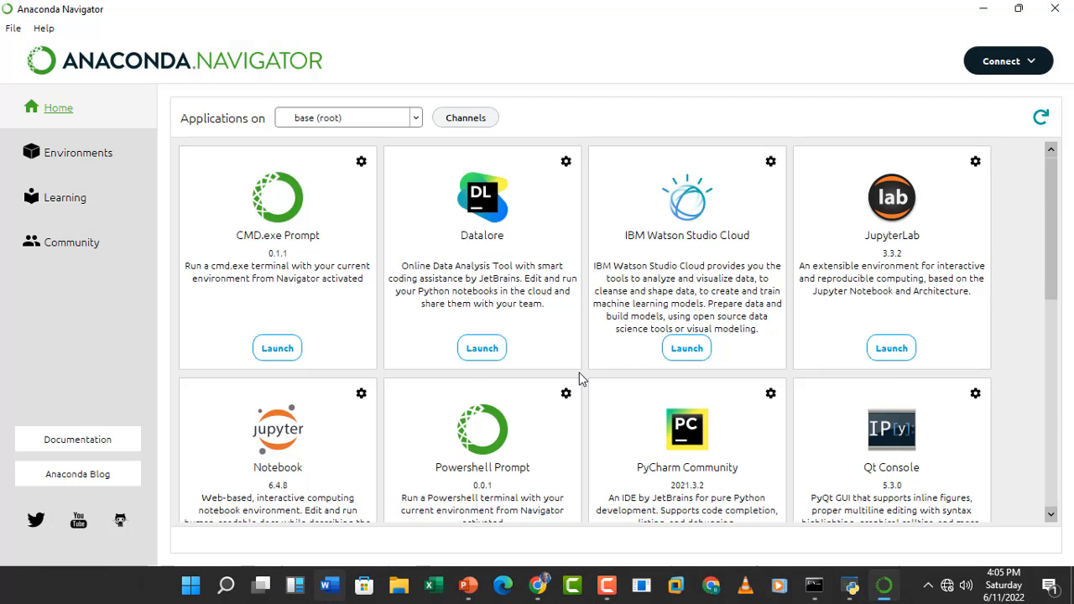
scroll(625, 365, down, 5)
scroll(626, 373, up, 5)
scroll(478, 325, down, 5)
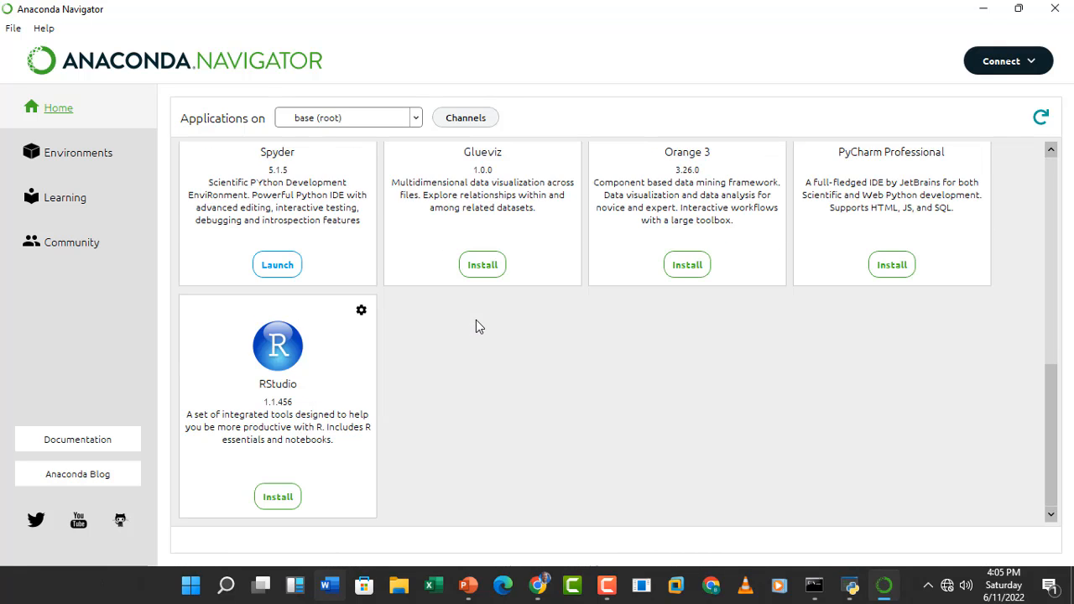
scroll(475, 327, up, 5)
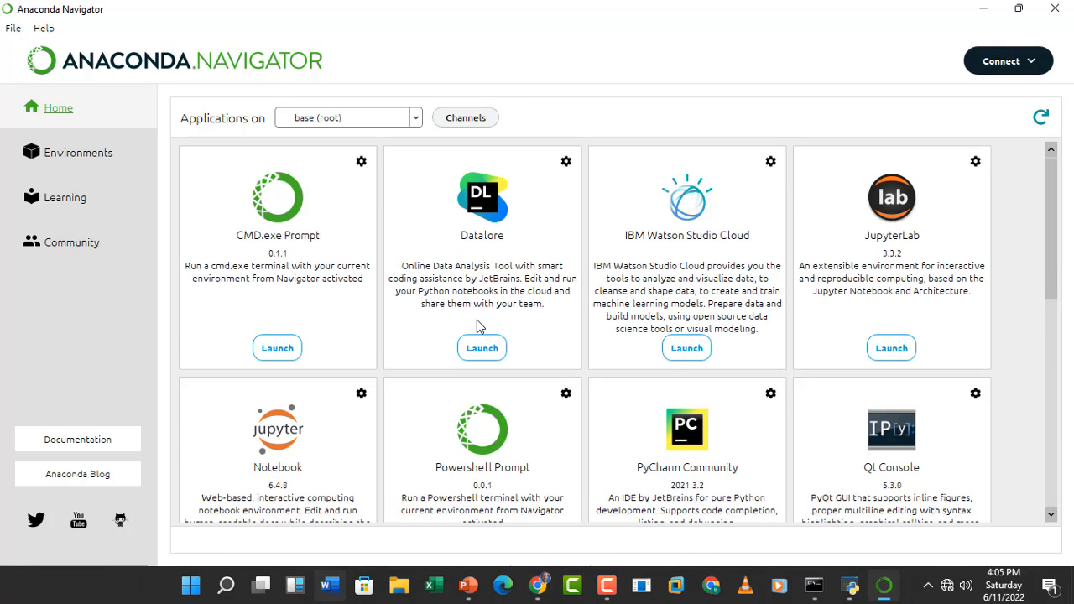
scroll(486, 326, down, 5)
scroll(510, 315, up, 5)
Switch to the PowerPoint slide show and cycle through the open windows to the Command Prompt running python
key(alt+Tab)
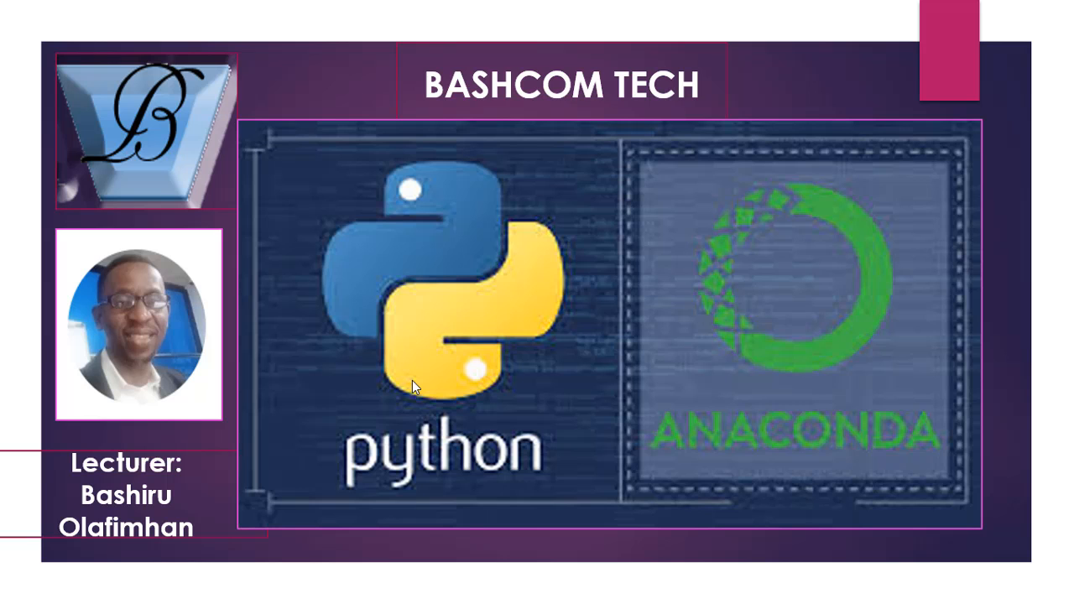
key(alt+Tab)
key(alt+Tab)
key(alt+Tab)
key(alt+Tab)
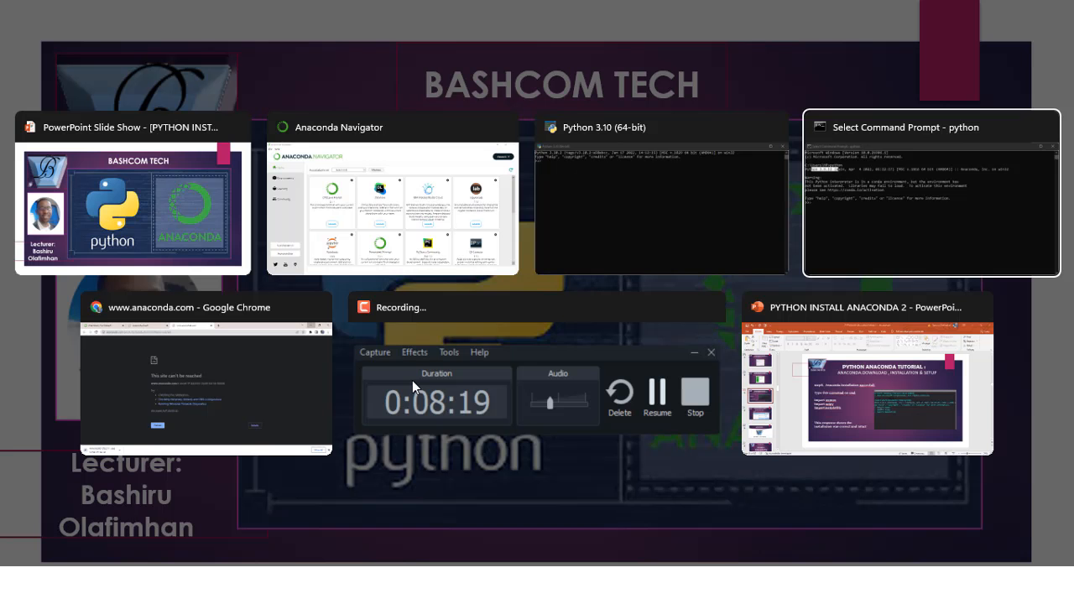